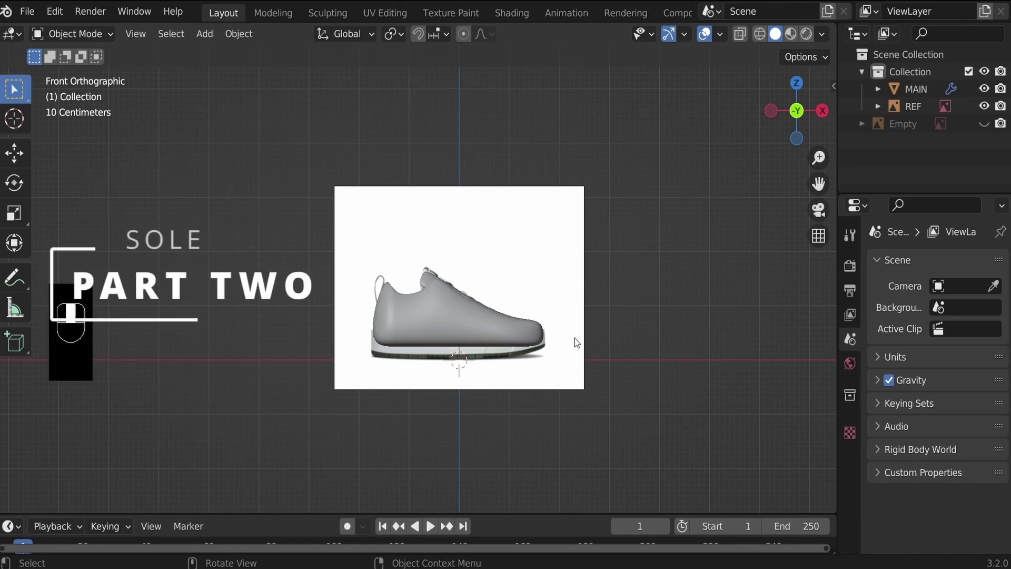
Examine the shoe upper against the sneaker reference image from an angled view and from the front.
middle_drag(511, 335, 397, 389)
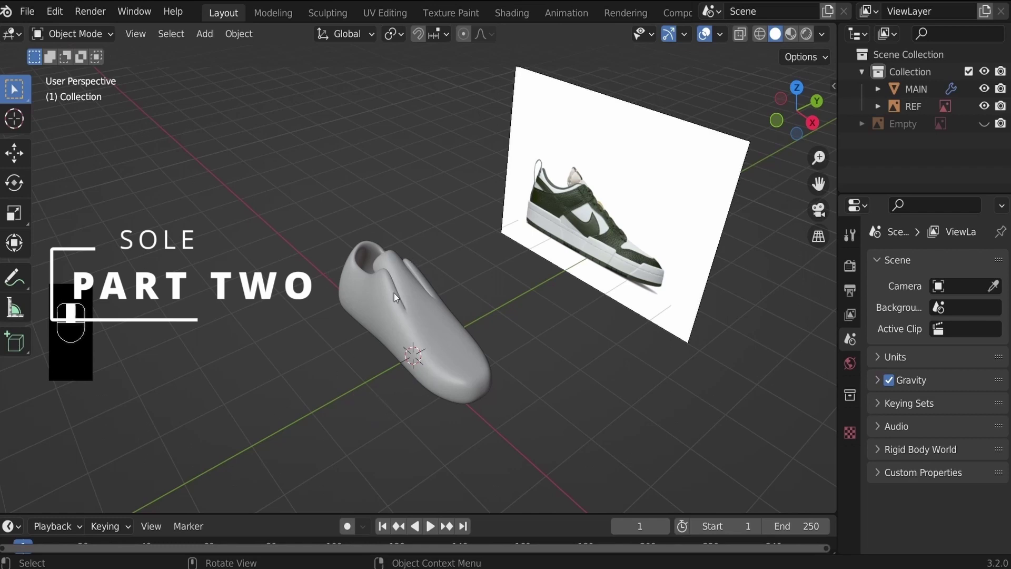
middle_drag(368, 355, 463, 321)
key(KP_1)
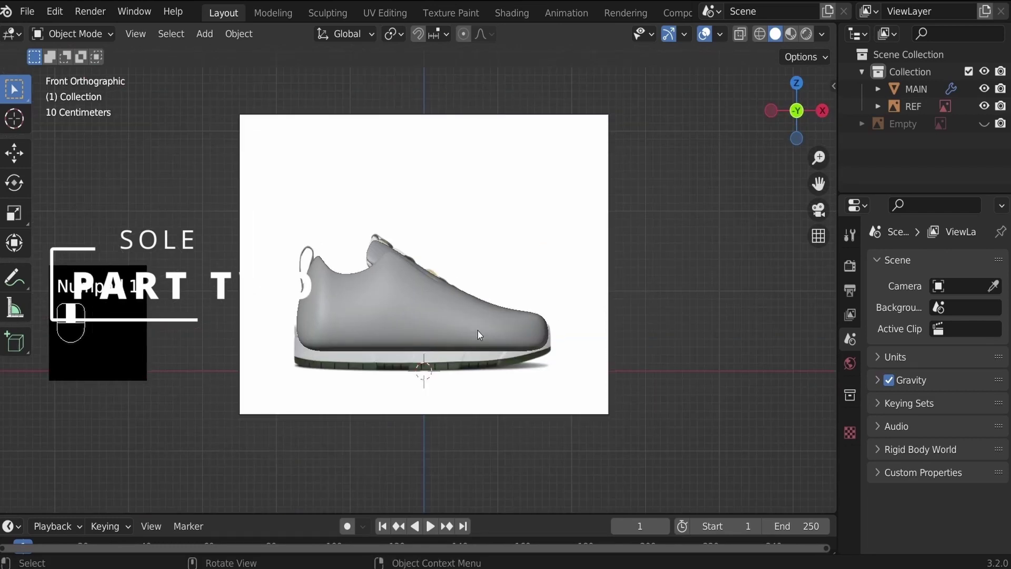
scroll(466, 331, up, 3)
scroll(466, 331, up, 2)
middle_drag(441, 388, 420, 356)
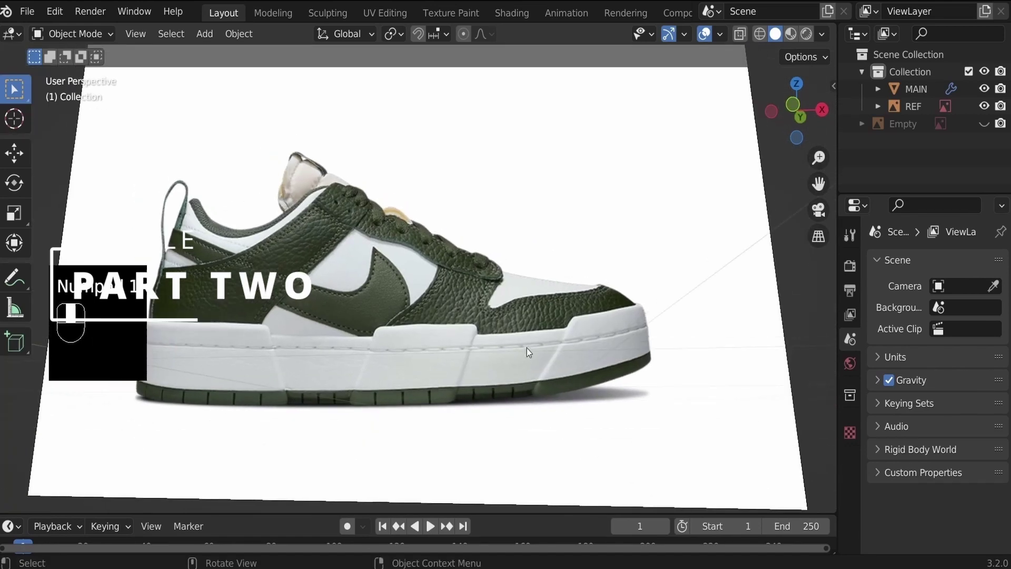
key(KP_1)
scroll(429, 356, down, 3)
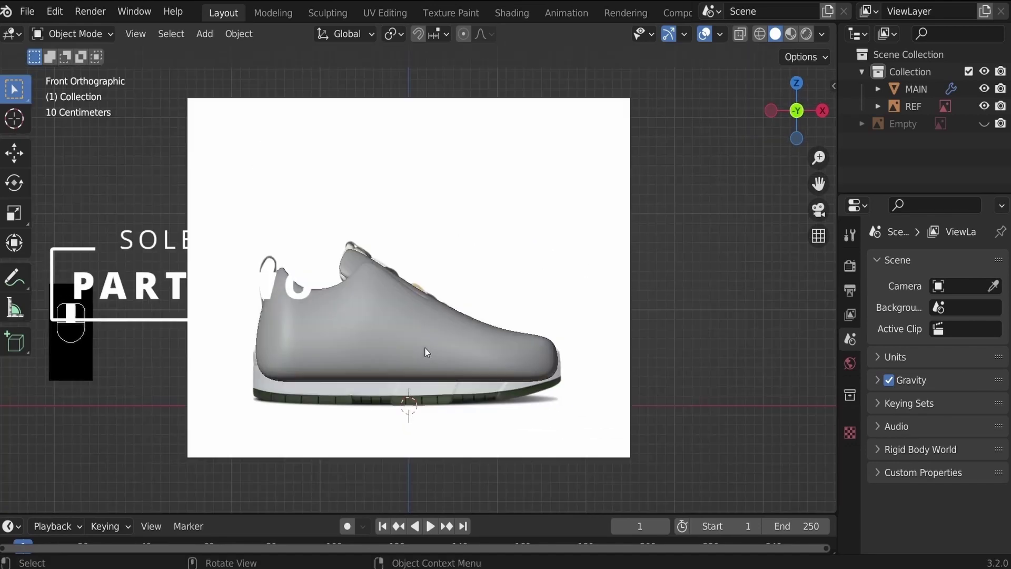
Duplicate the selected bottom faces of the MAIN shoe mesh in place and separate the copy into its own object.
click(425, 344)
key(Tab)
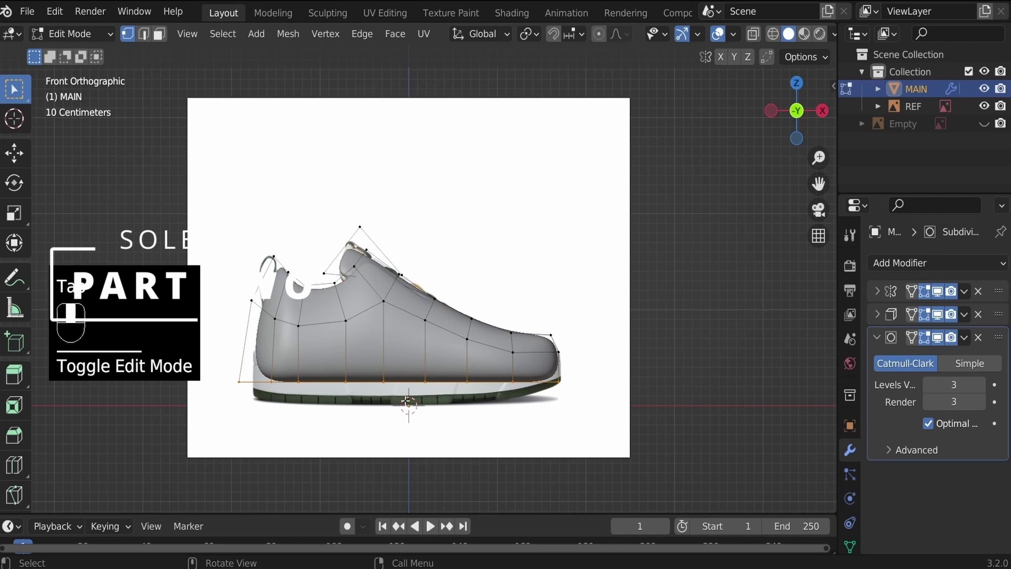
scroll(406, 401, up, 5)
middle_drag(406, 402, 414, 337)
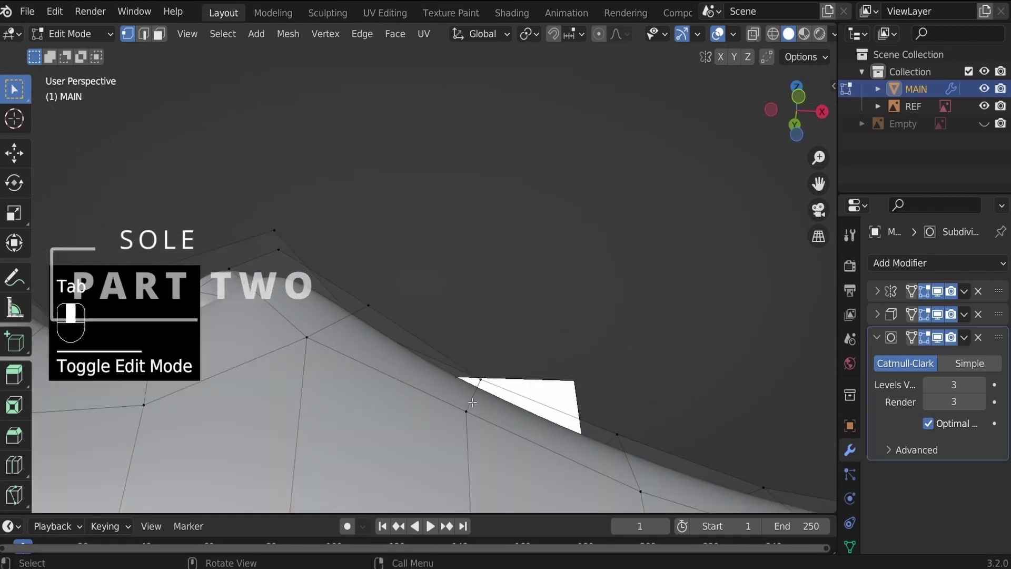
scroll(473, 403, down, 5)
shift+middle_drag(472, 402, 403, 374)
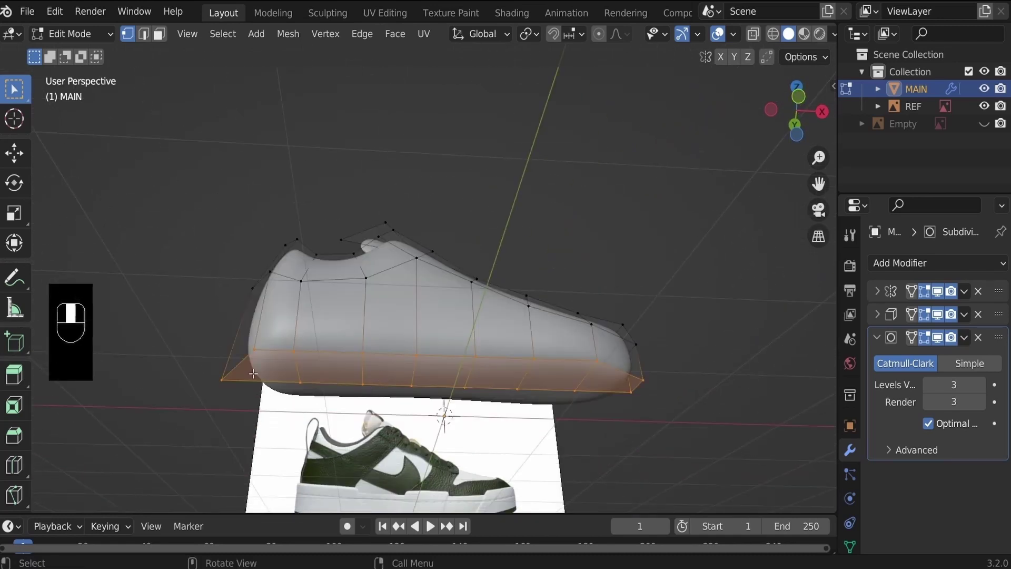
middle_drag(413, 358, 334, 402)
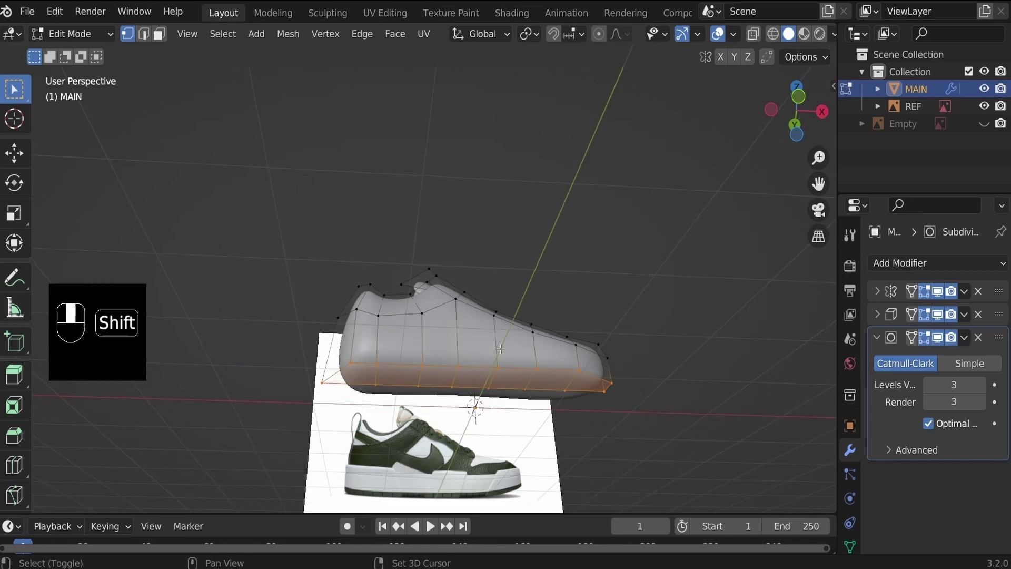
key(shift+d)
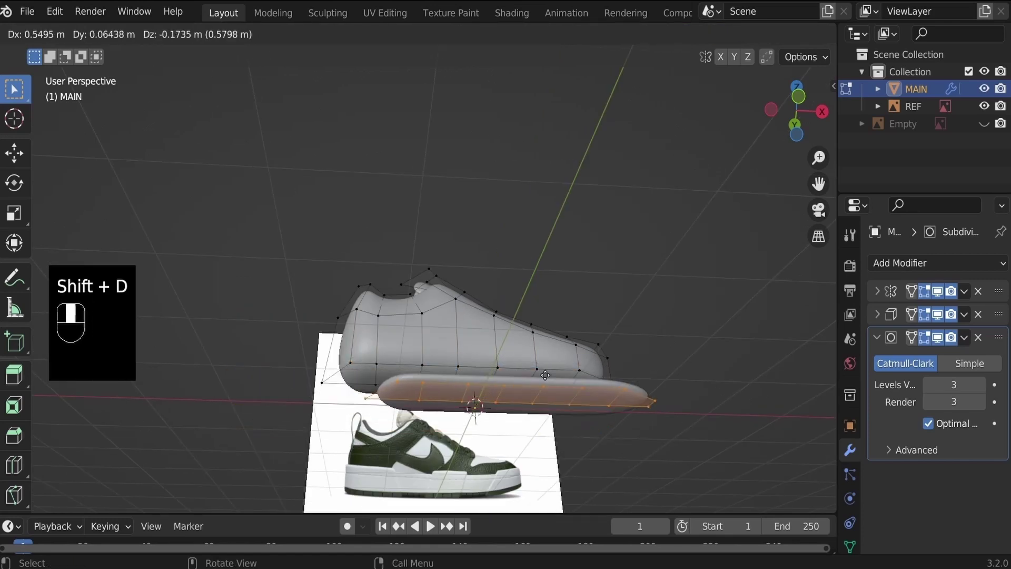
right_click(484, 398)
key(p)
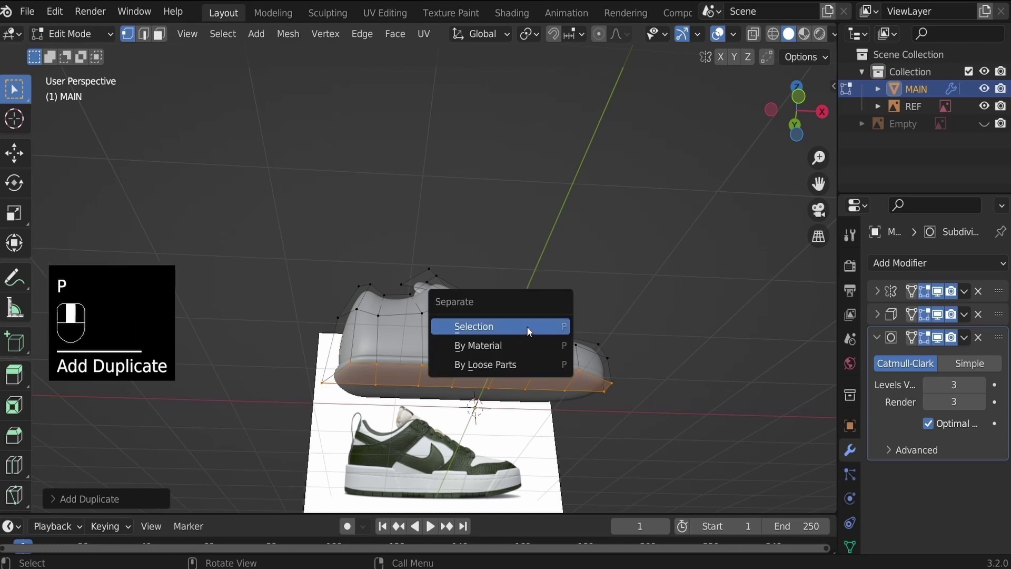
click(527, 327)
Leave mesh editing and rename the separated bottom object to SOLE.
scroll(525, 331, down, 3)
middle_drag(531, 306, 499, 389)
scroll(584, 329, up, 4)
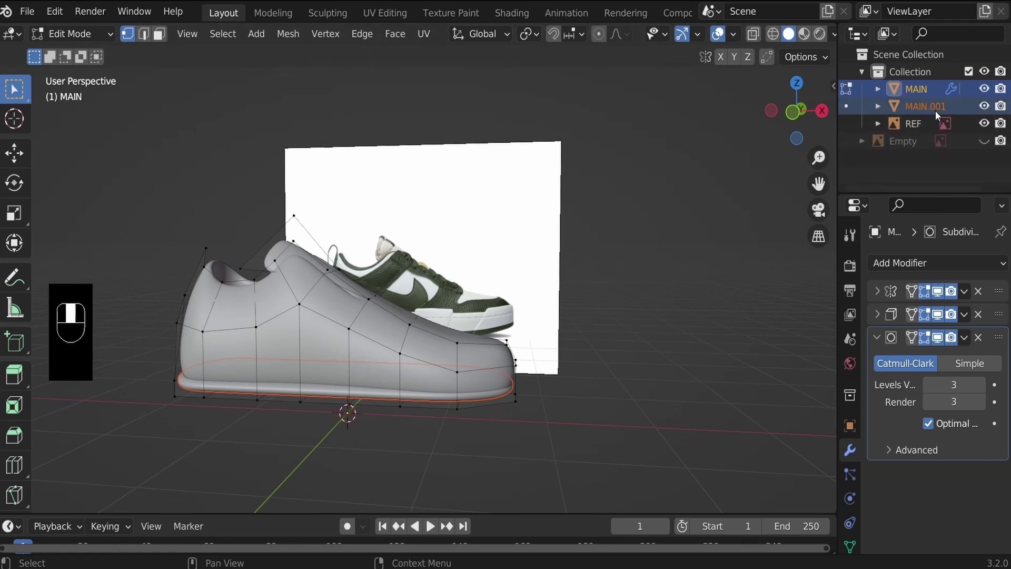
key(Tab)
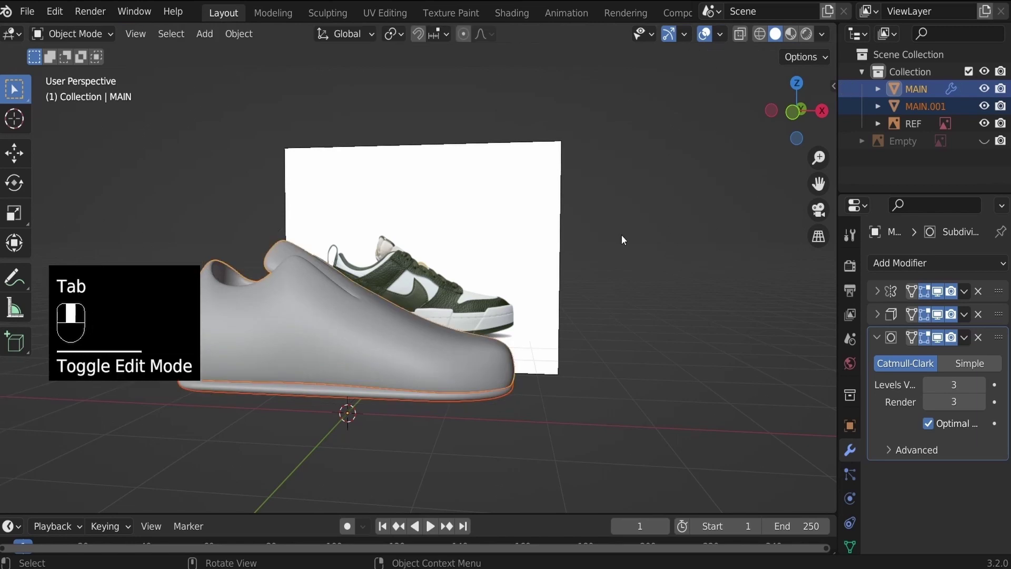
click(920, 108)
double_click(920, 108)
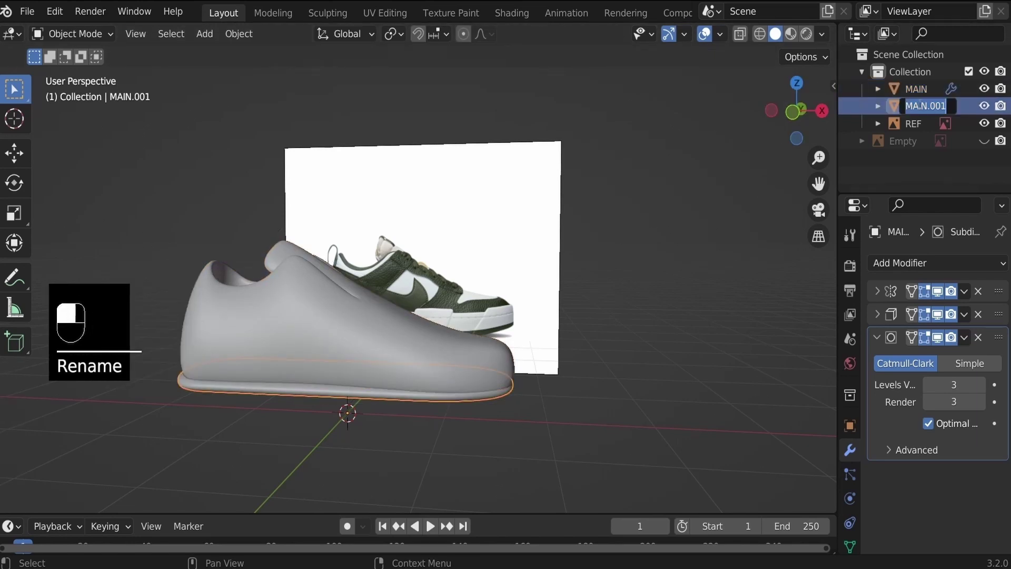
text(SOLE)
key(Return)
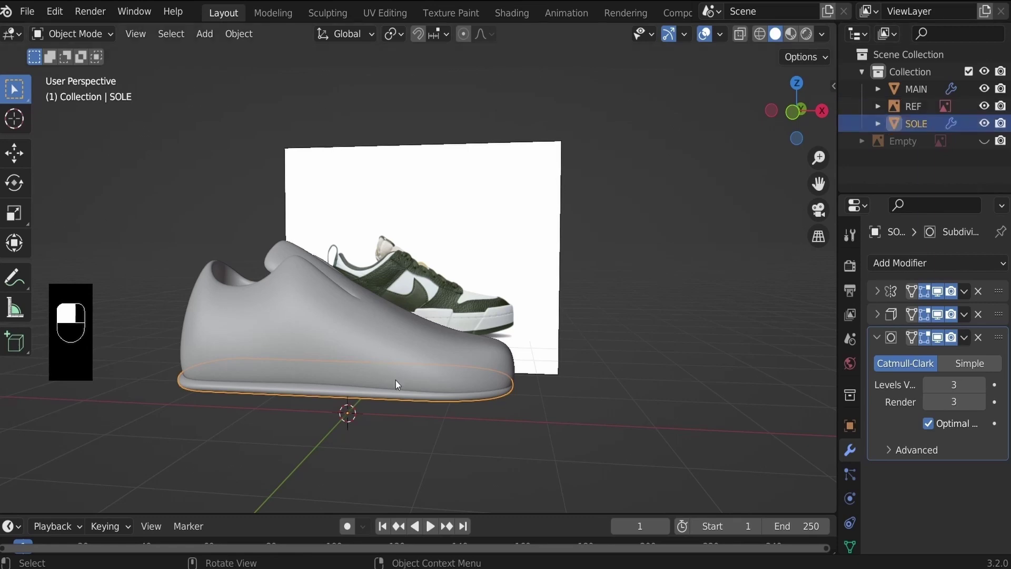
Remove the Solidify modifier from the SOLE object and hide the MAIN upper in the viewport.
key(KP_1)
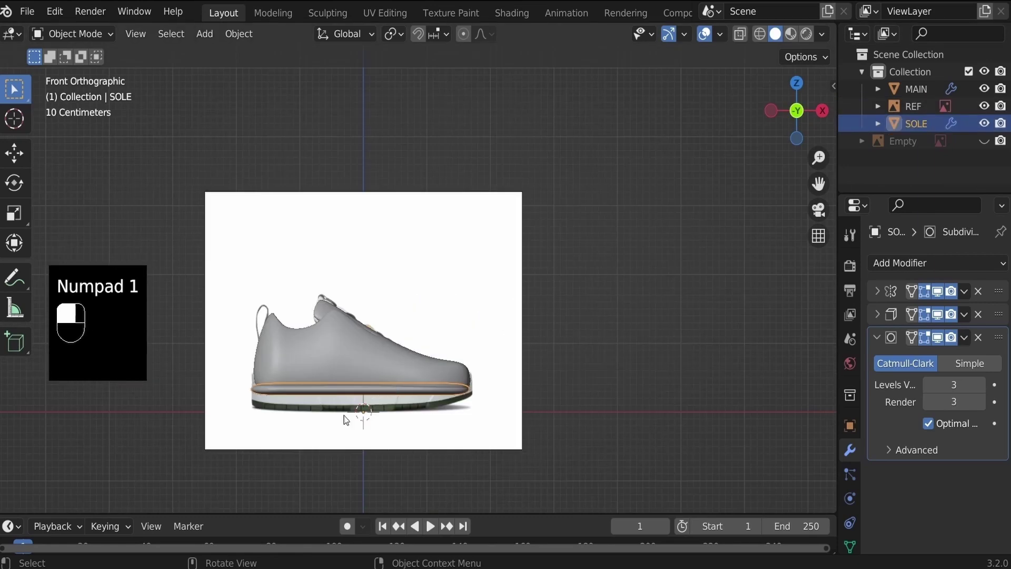
scroll(344, 415, up, 3)
scroll(346, 399, up, 1)
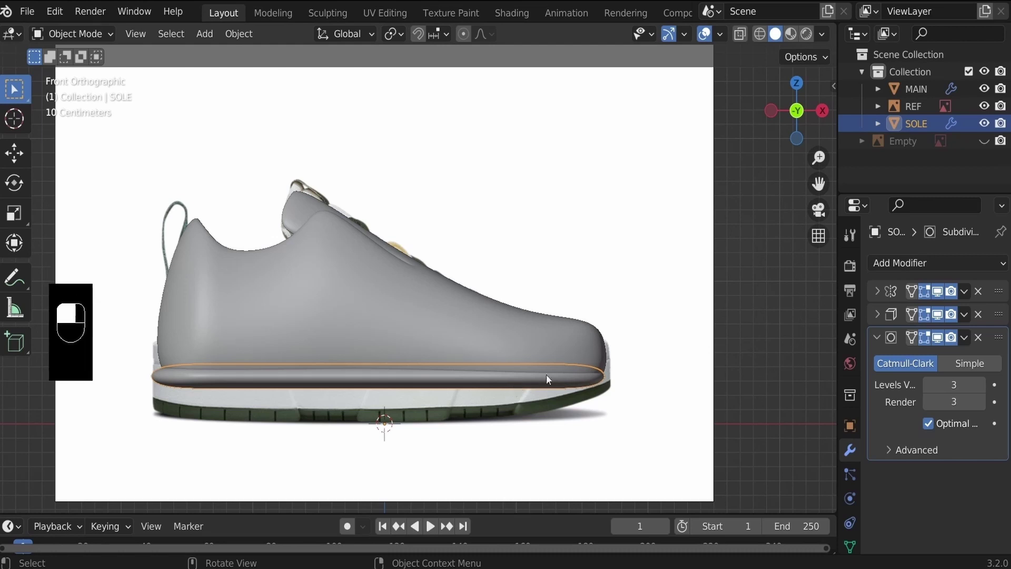
click(878, 338)
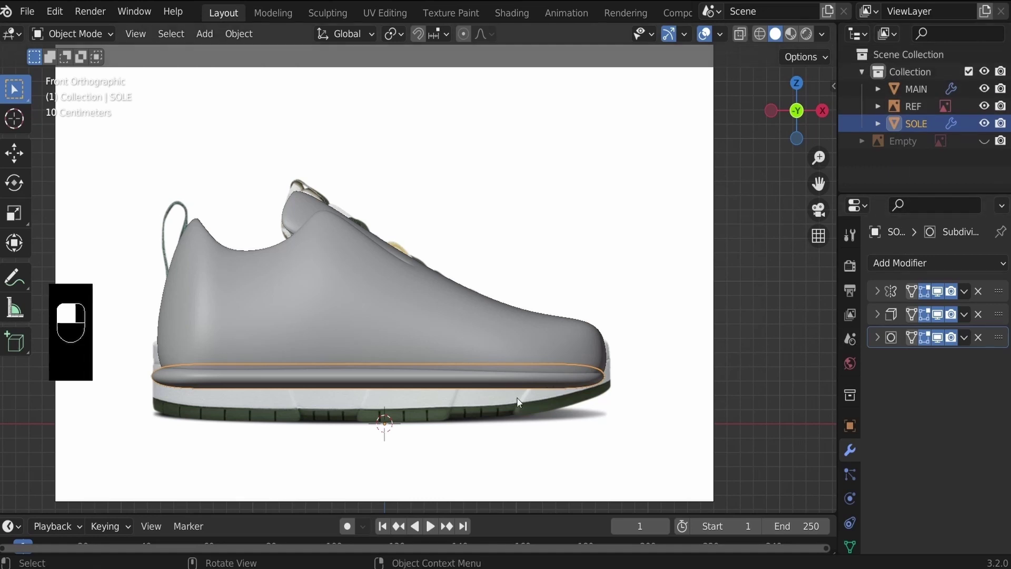
click(980, 315)
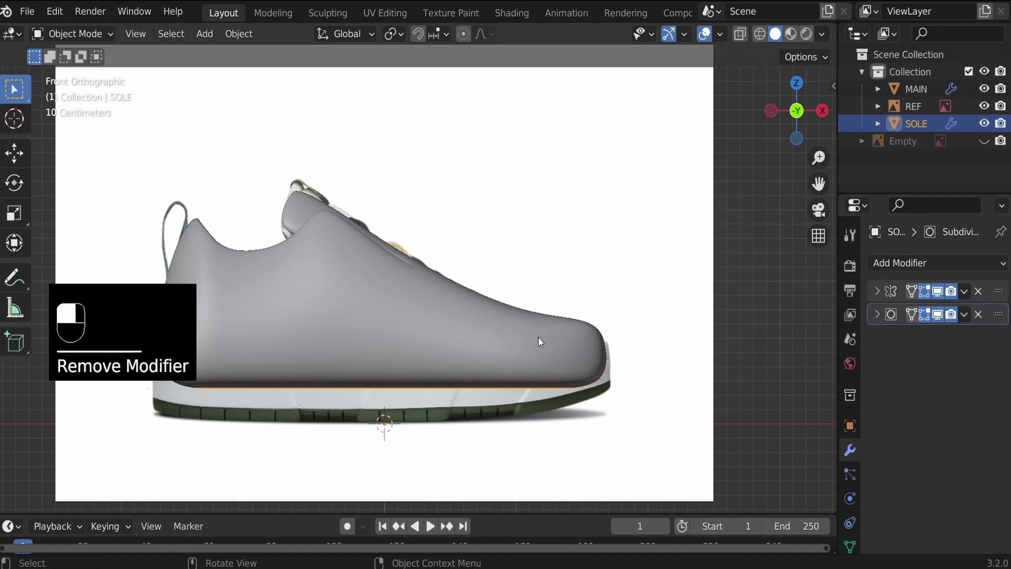
mouse_move(537, 339)
shift+middle_down()
mouse_move(461, 370)
mouse_move(540, 338)
mouse_move(532, 337)
shift+middle_up()
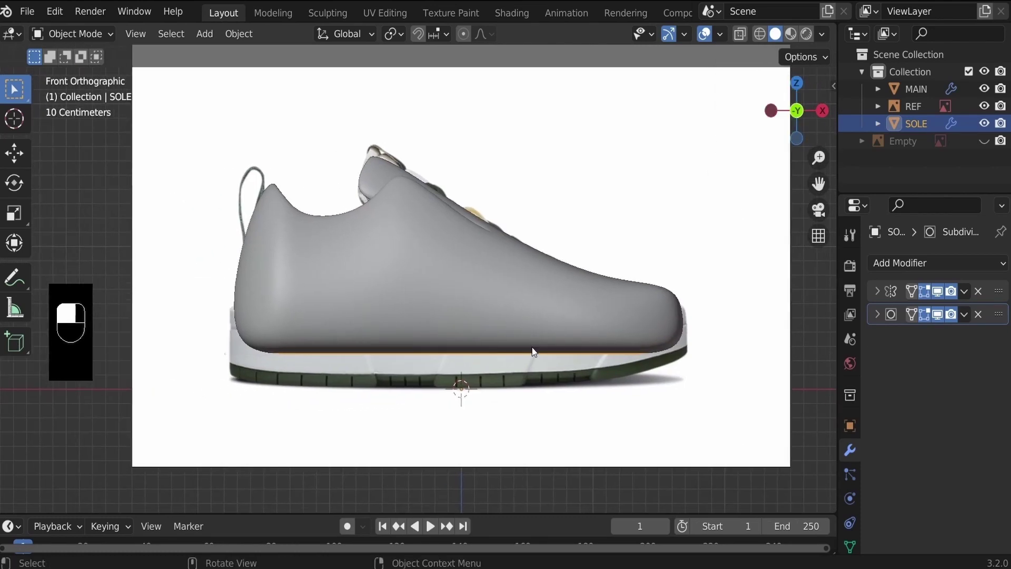
click(985, 88)
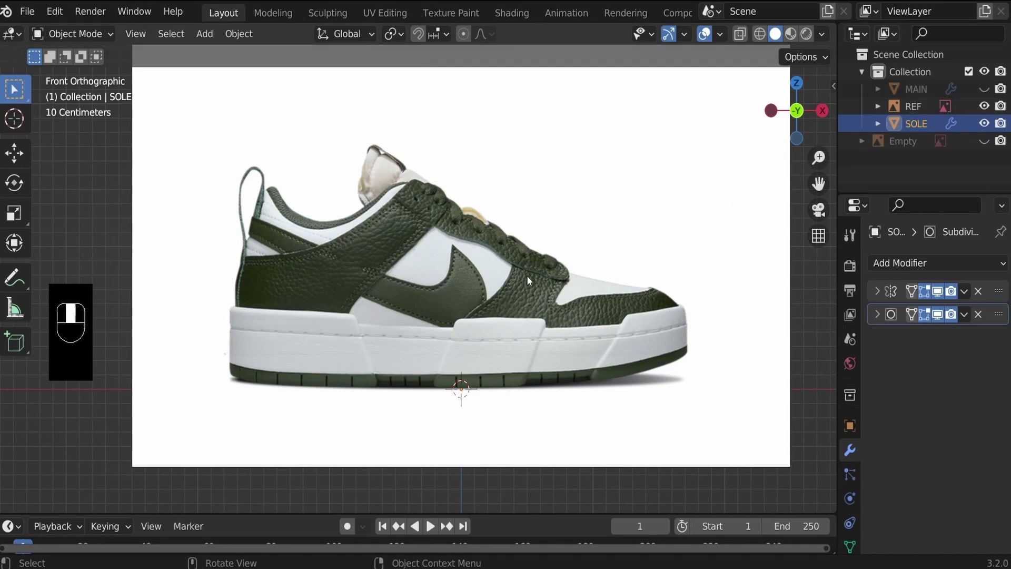
Move the whole SOLE mesh up along Z to the upper edge of the white midsole in the front reference view.
scroll(449, 286, down, 2)
key(Tab)
scroll(453, 290, up, 4)
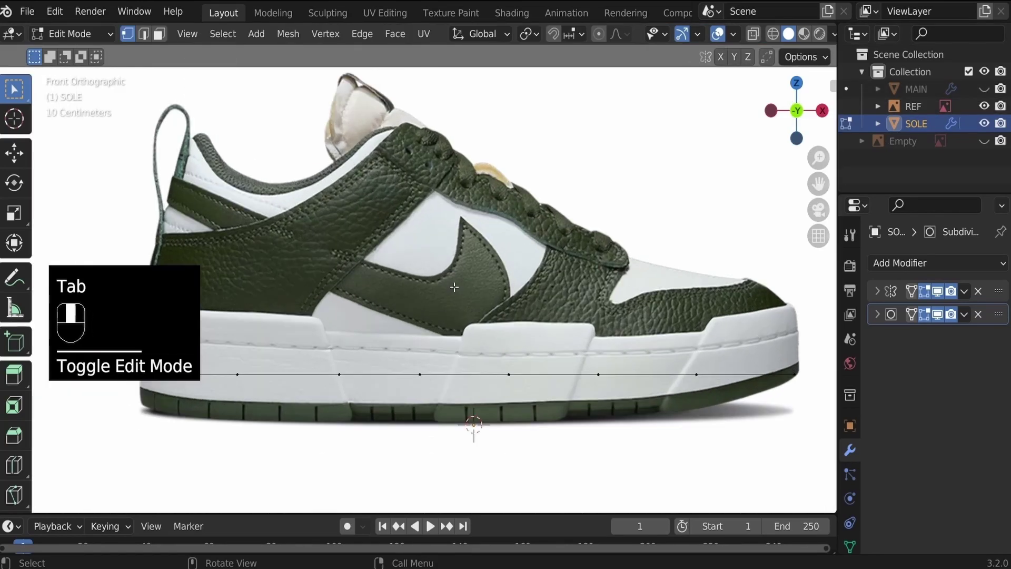
scroll(455, 288, down, 3)
shift+middle_drag(460, 313, 486, 286)
scroll(486, 286, up, 1)
scroll(503, 291, up, 2)
scroll(490, 316, down, 3)
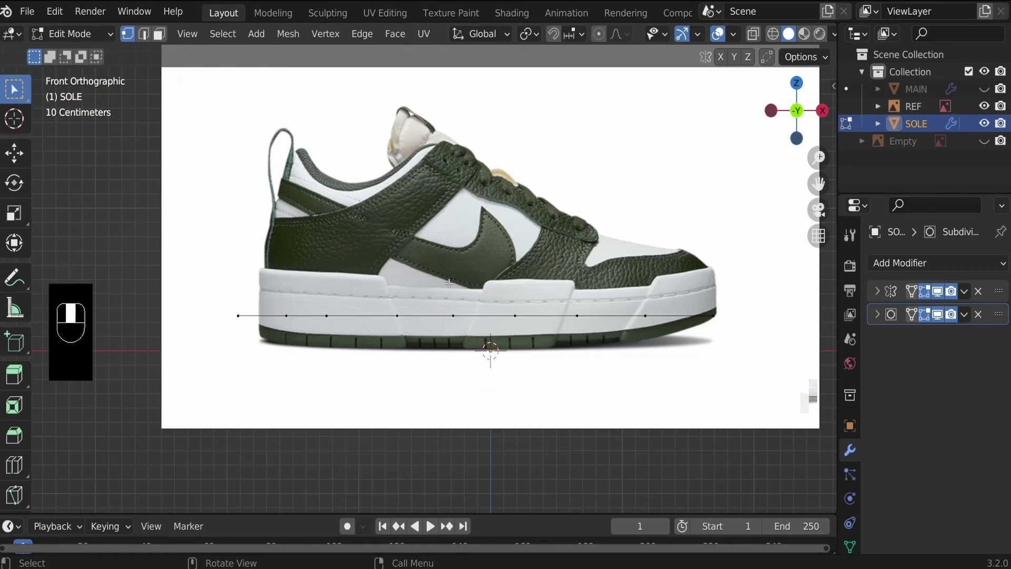
scroll(440, 310, up, 1)
key(a)
key(g)
middle_click(441, 314)
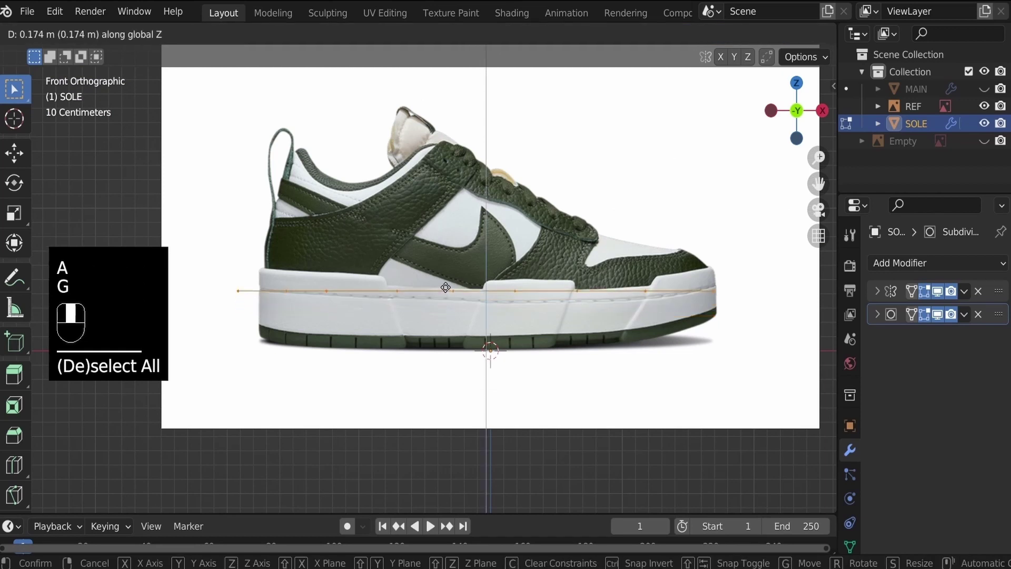
click(445, 274)
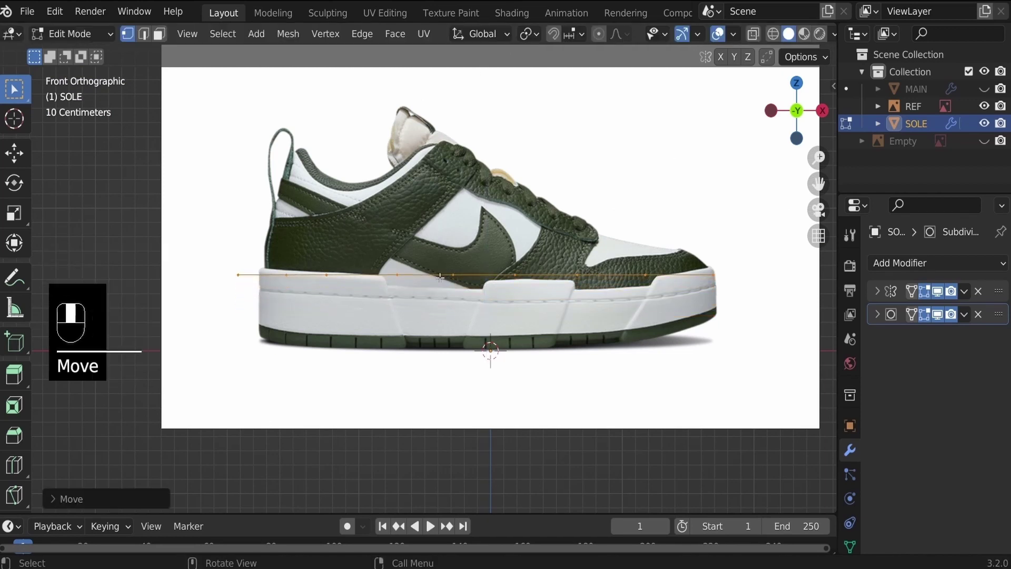
Extrude the sole mesh down about 0.53 m to the bottom of the reference outsole.
key(e)
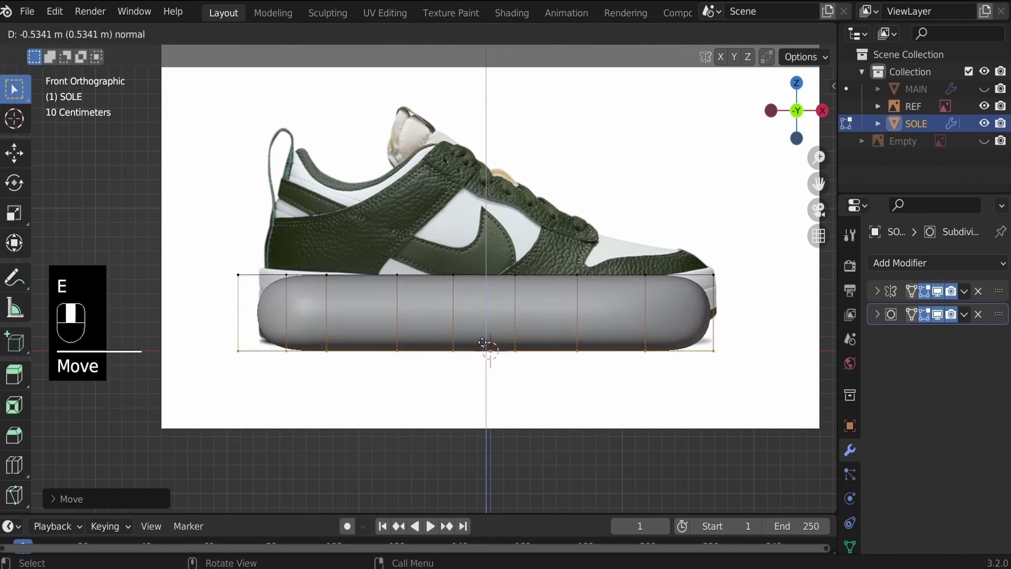
click(483, 343)
middle_drag(483, 343, 602, 361)
scroll(588, 356, up, 3)
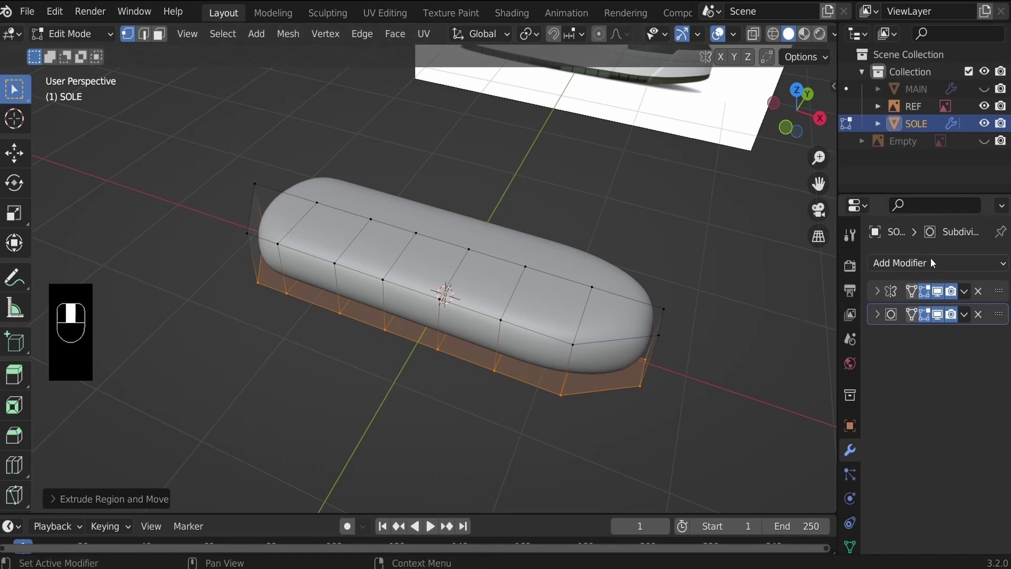
Select the sole's upper outer edge loop, including both end vertices, and set its edges' mean bevel weight to 1.00.
middle_drag(484, 364, 502, 289)
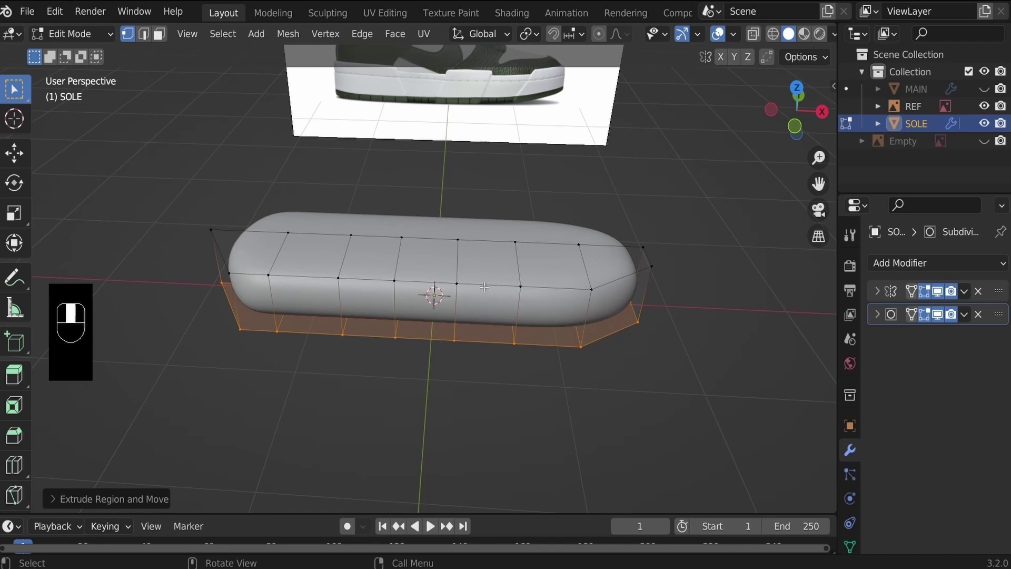
alt+click(484, 283)
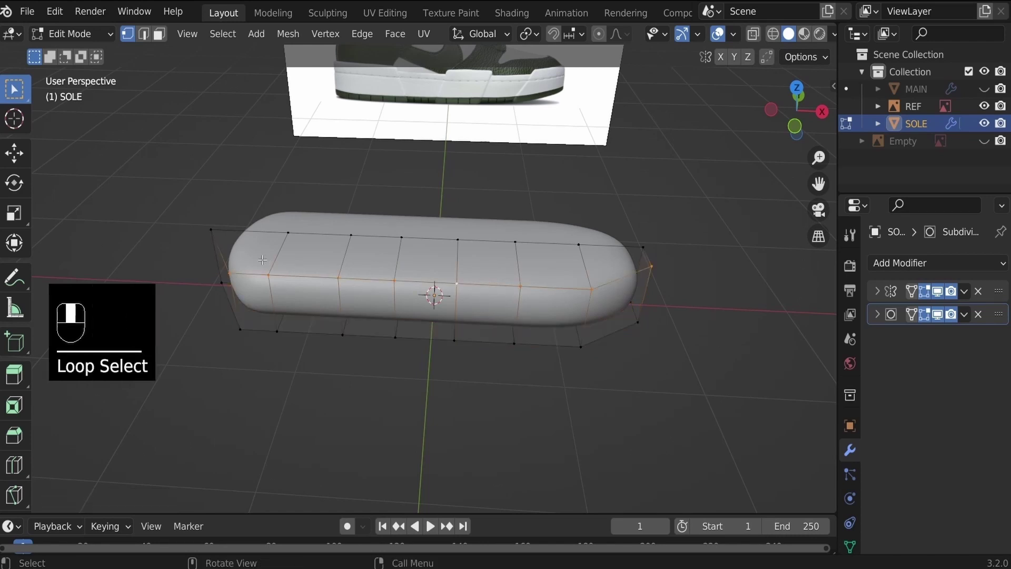
shift+click(211, 229)
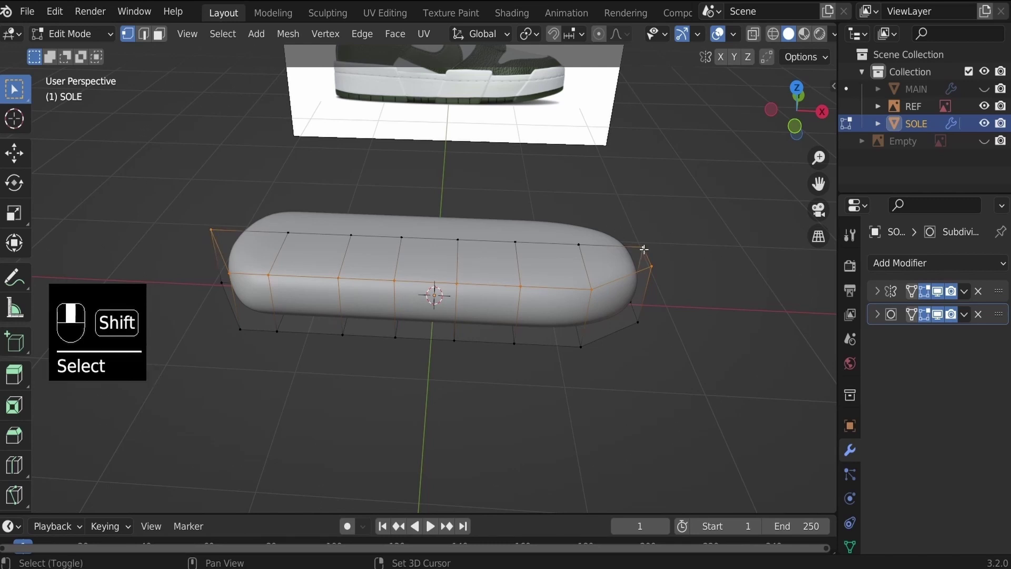
key(n)
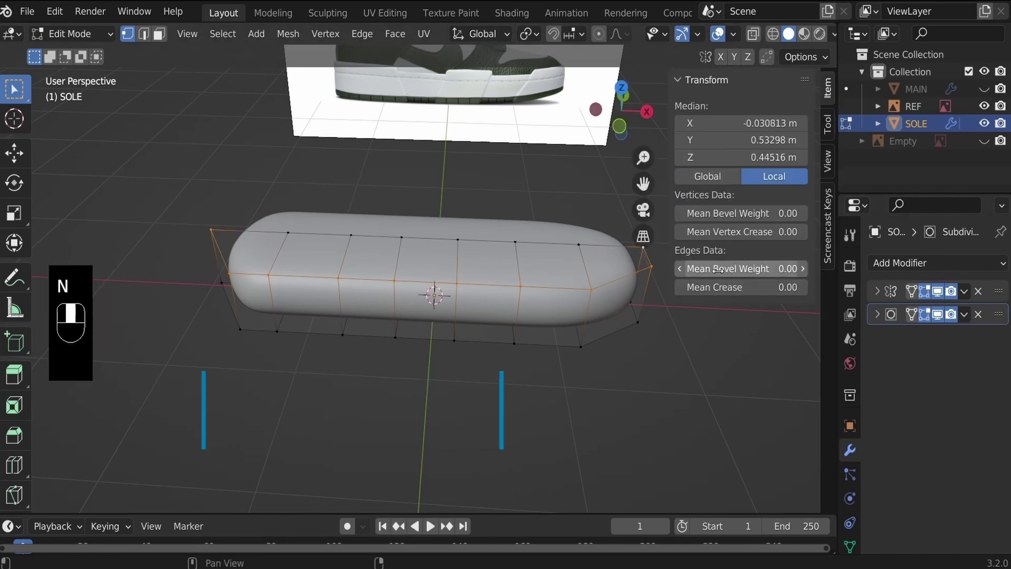
mouse_move(718, 270)
mouse_down()
mouse_move(769, 270)
mouse_move(714, 272)
mouse_up()
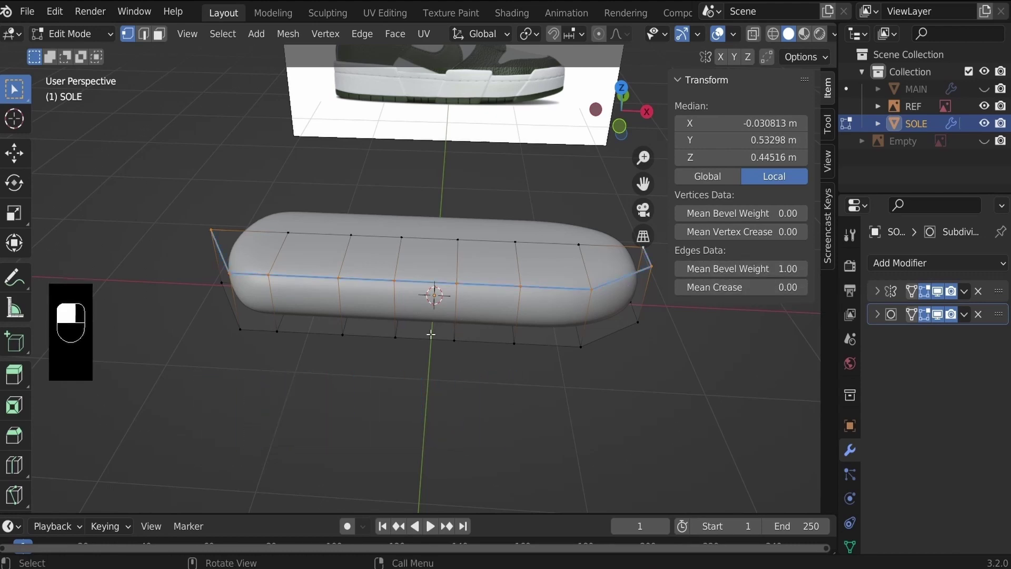
Select the sole's lower outer edge loop, including both end vertices, and set its edges' mean bevel weight to 1.00.
middle_drag(432, 334, 441, 327)
scroll(422, 340, up, 2)
shift+click(410, 346)
click(411, 346)
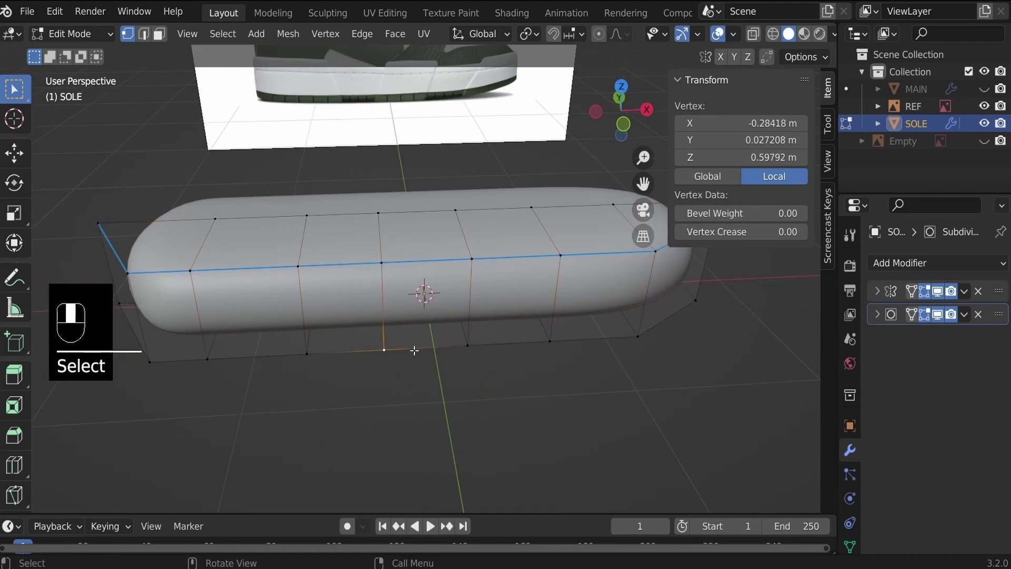
alt+click(413, 350)
middle_drag(264, 380, 367, 329)
shift+click(241, 346)
scroll(367, 329, down, 2)
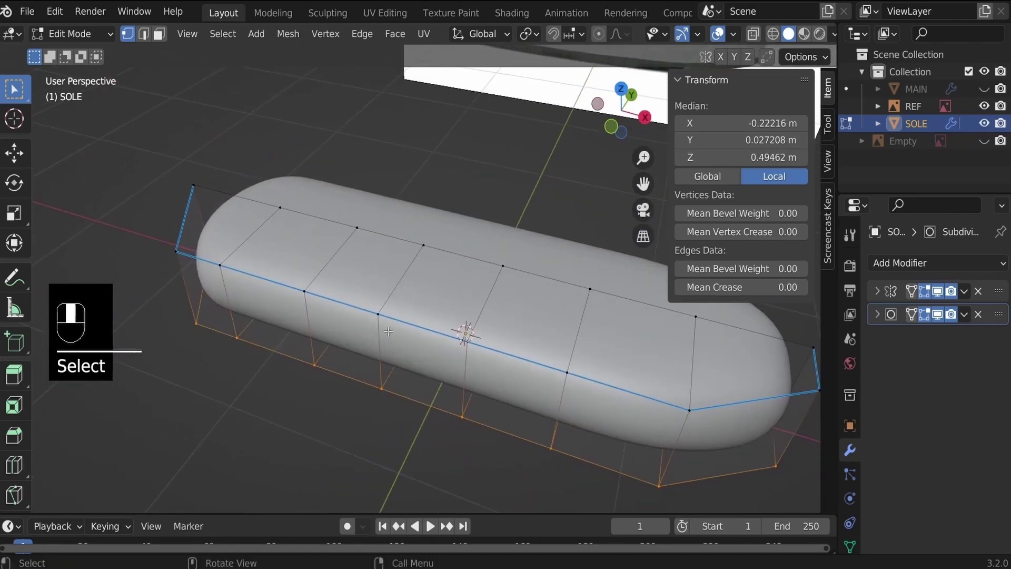
shift+middle_drag(721, 391, 514, 353)
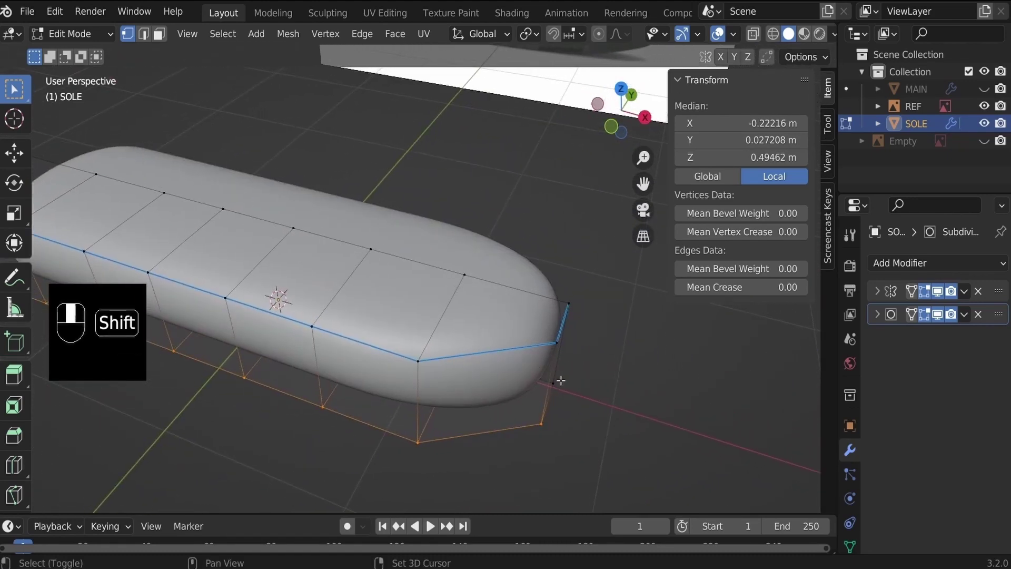
shift+click(557, 385)
scroll(527, 384, down, 3)
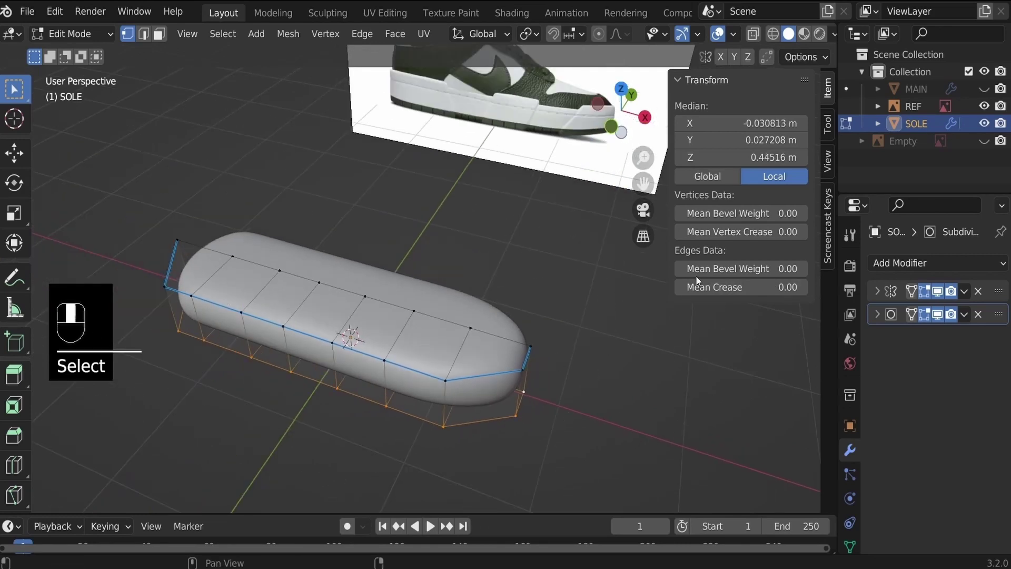
drag(738, 269, 779, 268)
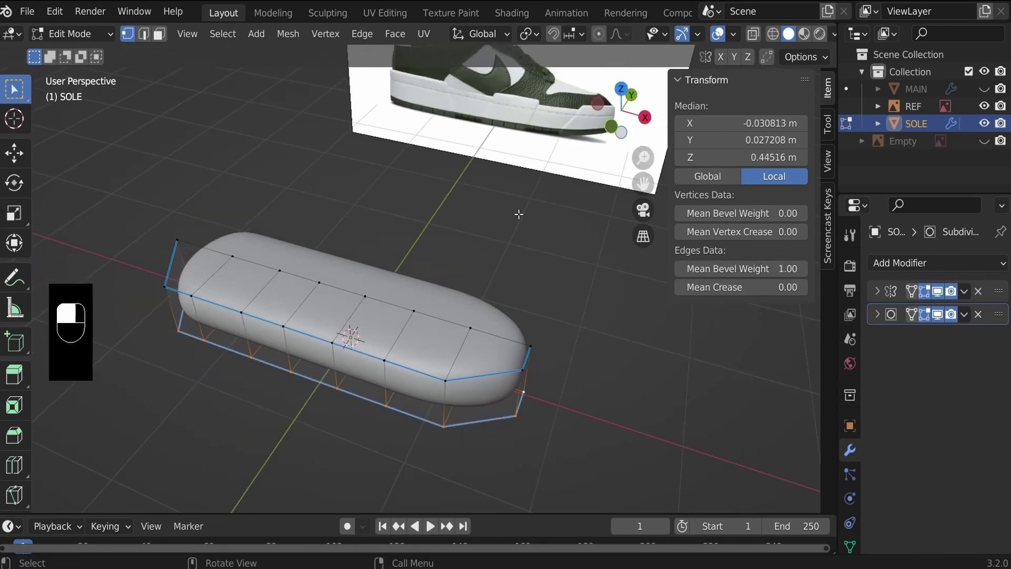
Add a Bevel modifier to SOLE and set its limit method to Weight.
middle_drag(384, 258, 466, 251)
key(n)
scroll(413, 274, down, 2)
scroll(466, 251, up, 4)
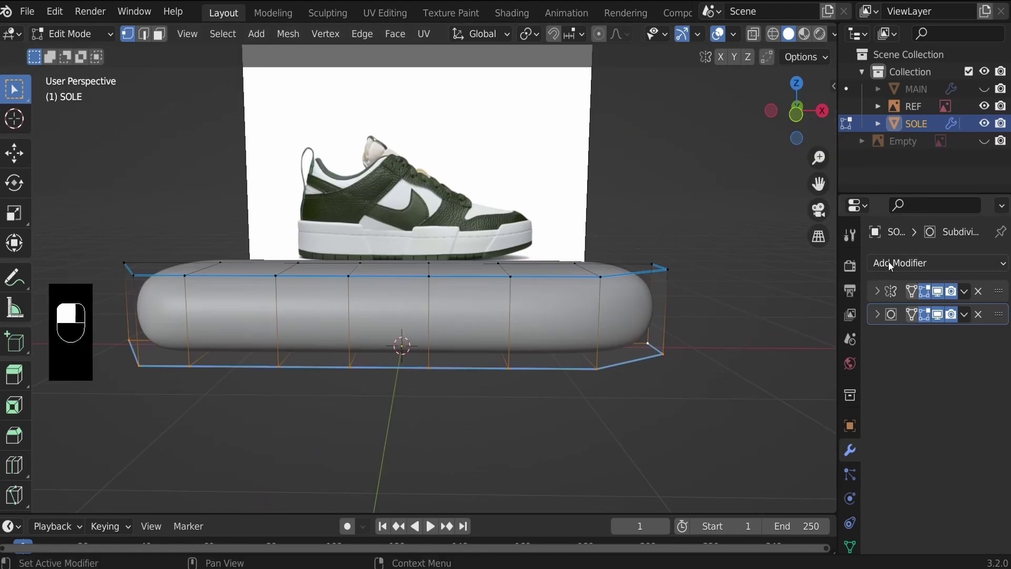
click(889, 263)
click(681, 329)
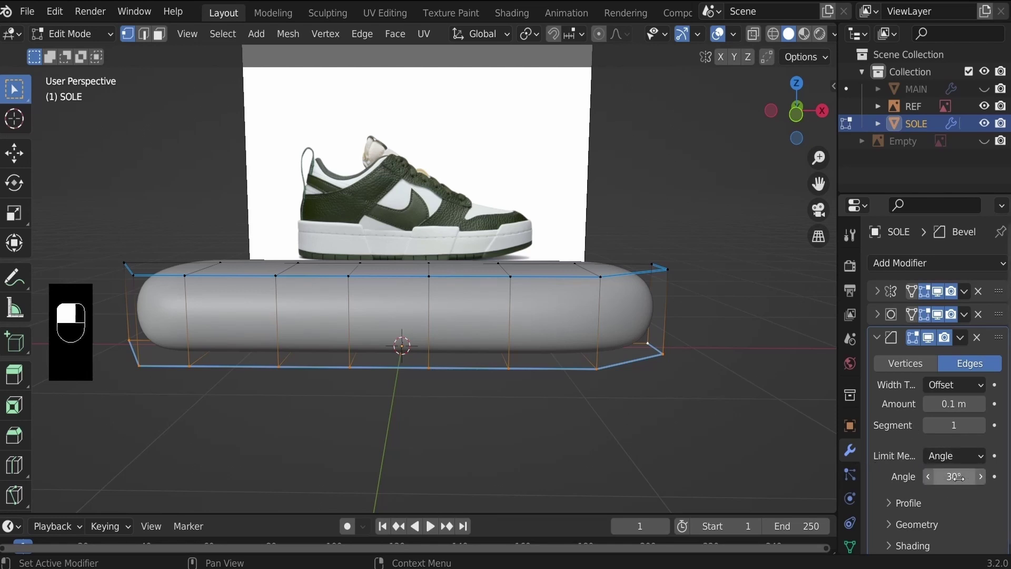
click(976, 456)
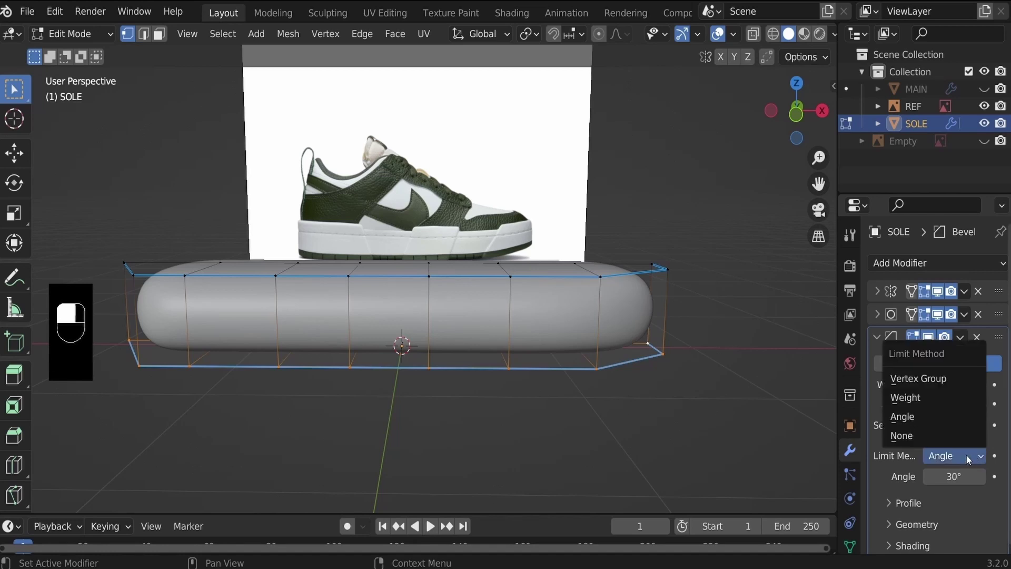
click(922, 403)
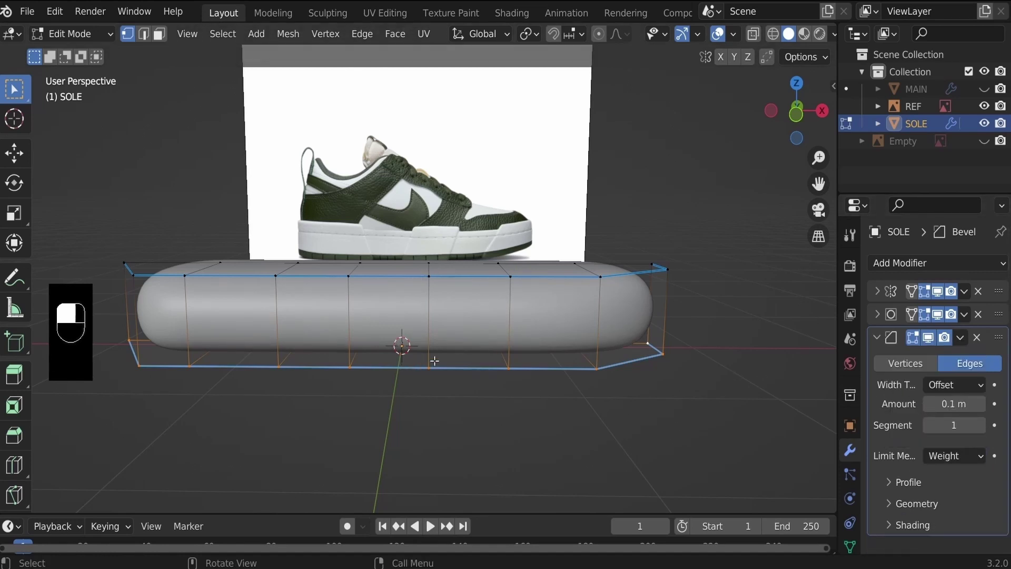
Move the Bevel modifier above the Subdivision modifier in the stack and check the sole's shape from several angles.
click(877, 338)
drag(1003, 341, 993, 314)
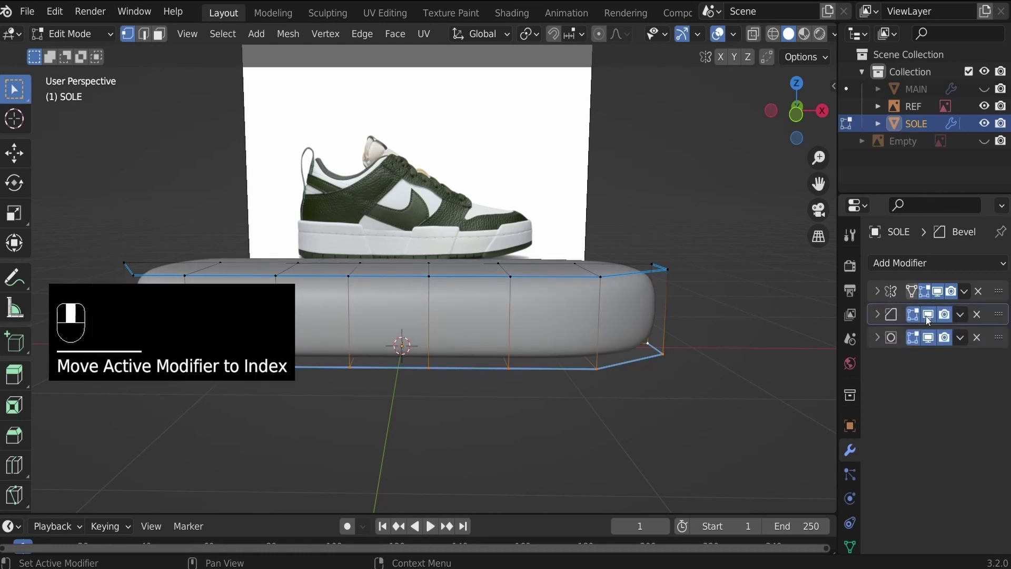
middle_drag(614, 323, 579, 396)
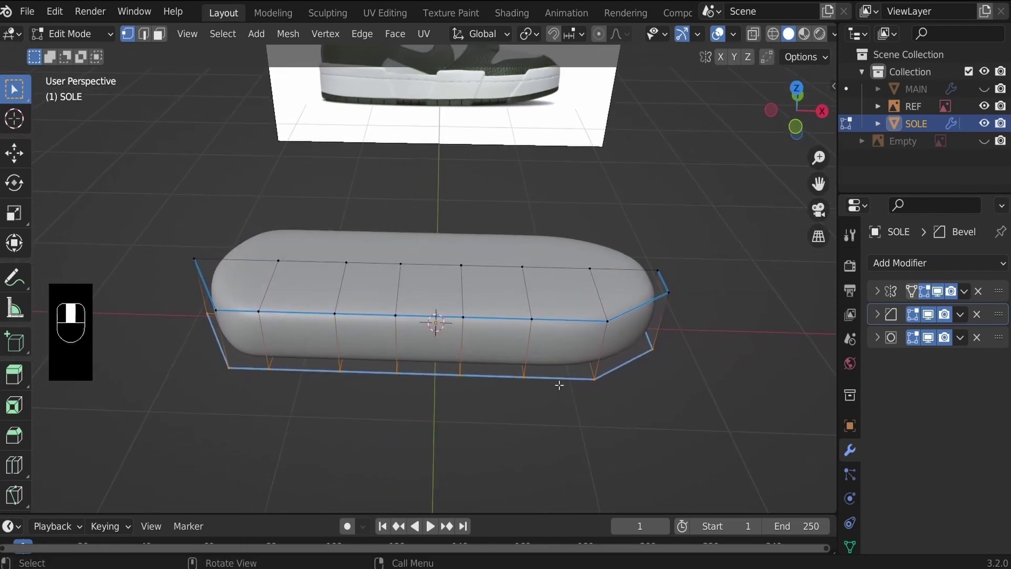
middle_drag(536, 346, 558, 253)
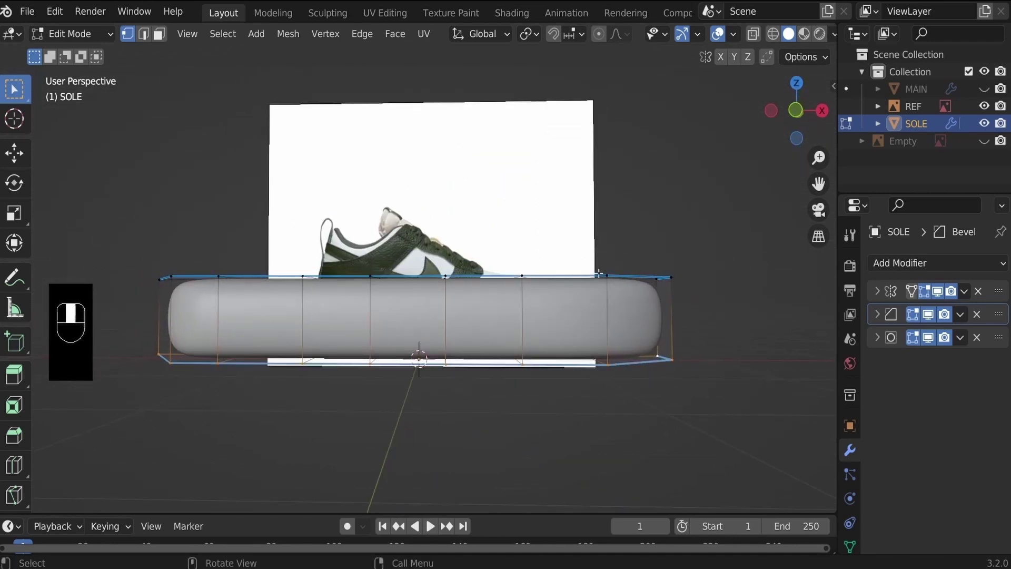
Set the Bevel modifier's amount to 0.0001 m and check the sharpened sole edges.
click(890, 312)
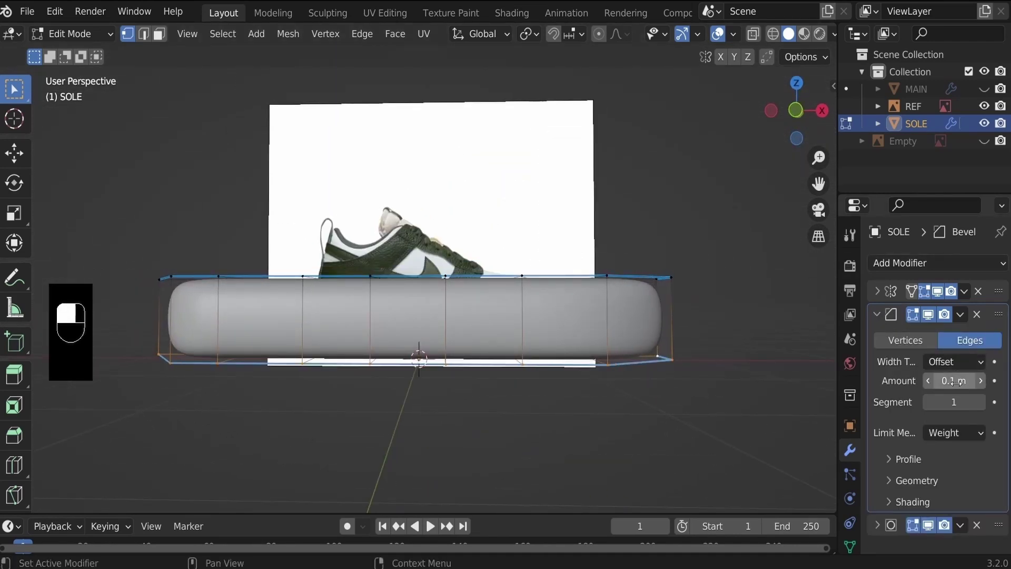
click(957, 382)
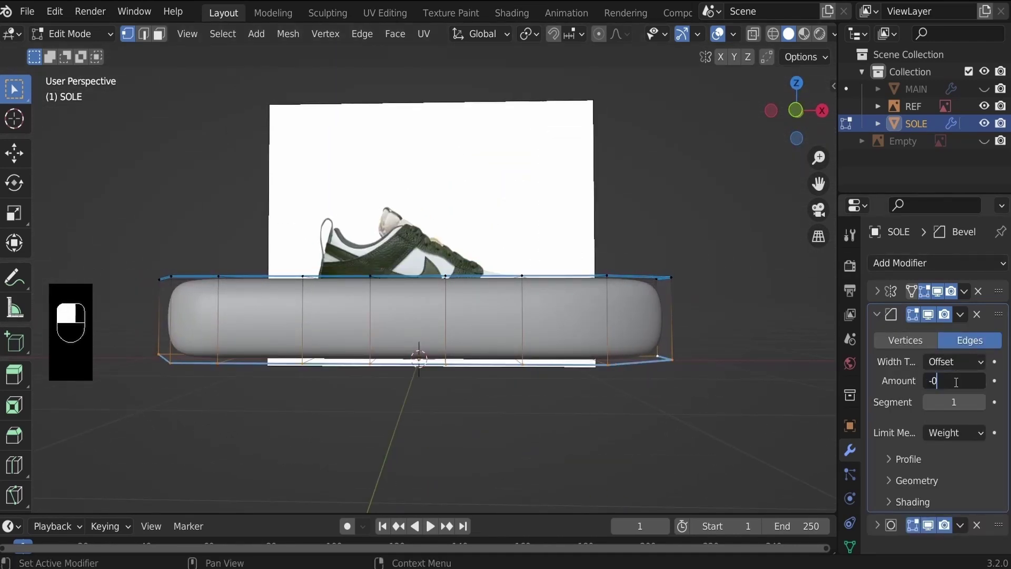
key(BackSpace)
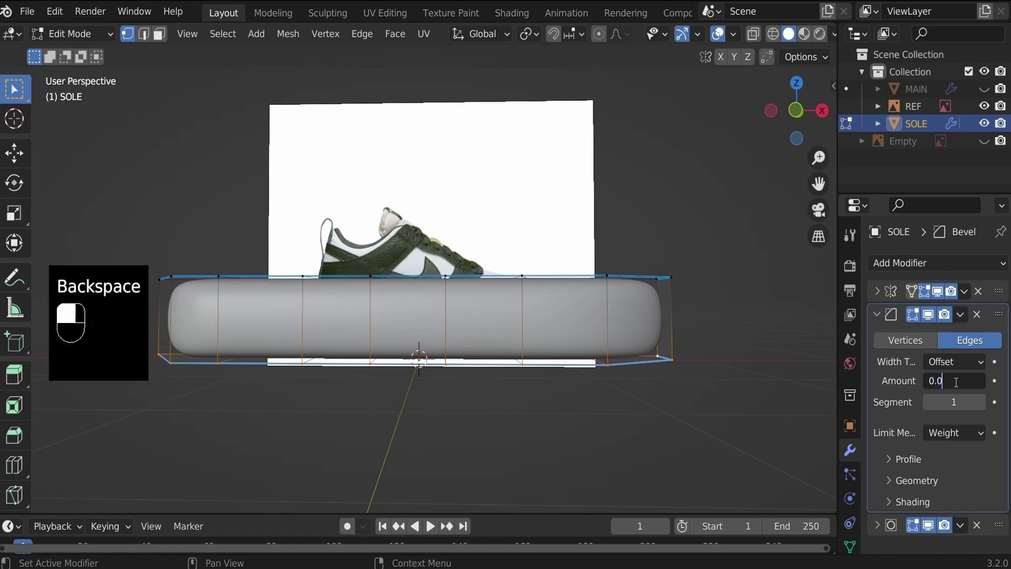
text(00)
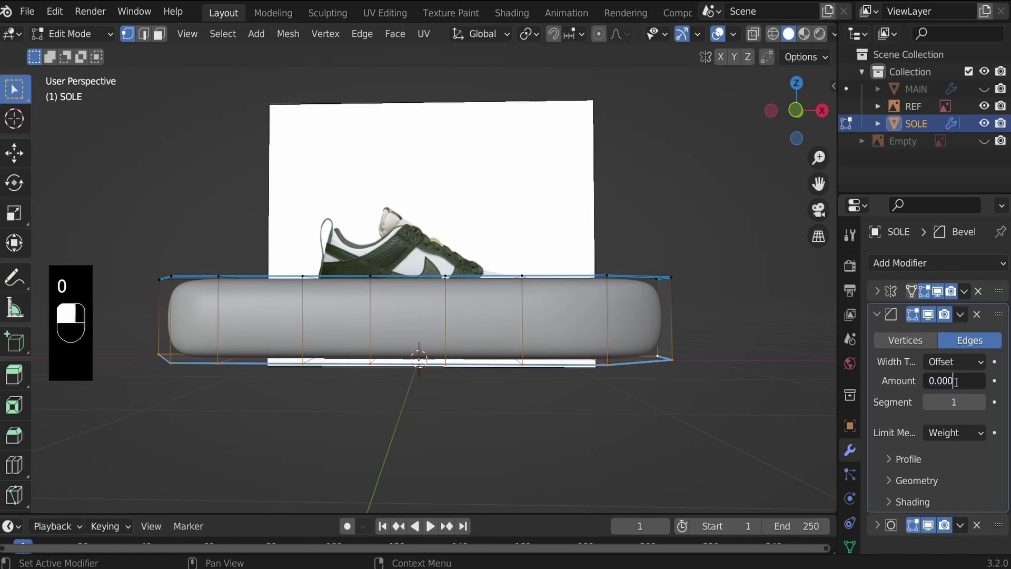
text(1)
key(Return)
scroll(474, 337, down, 4)
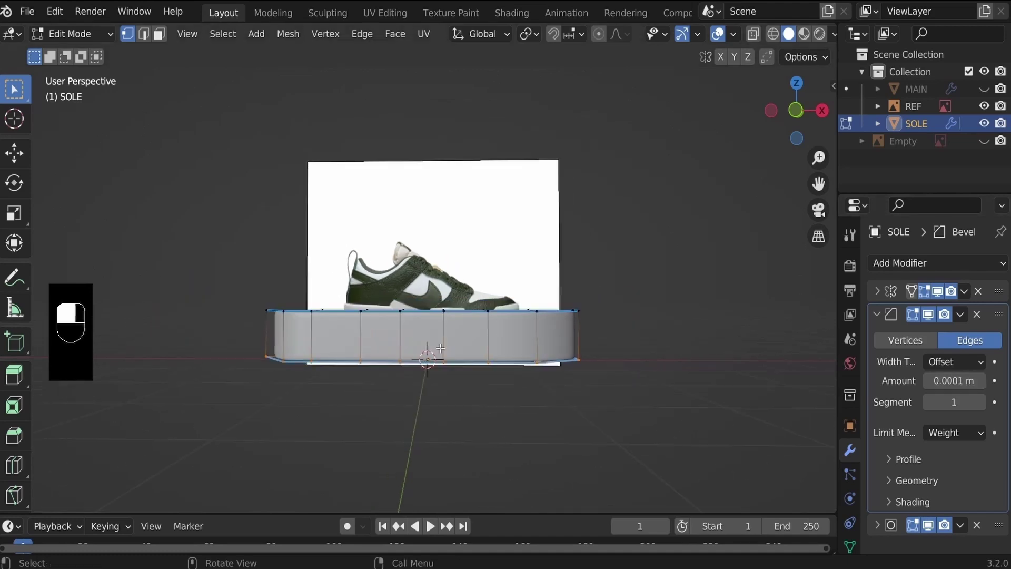
middle_drag(474, 335, 471, 395)
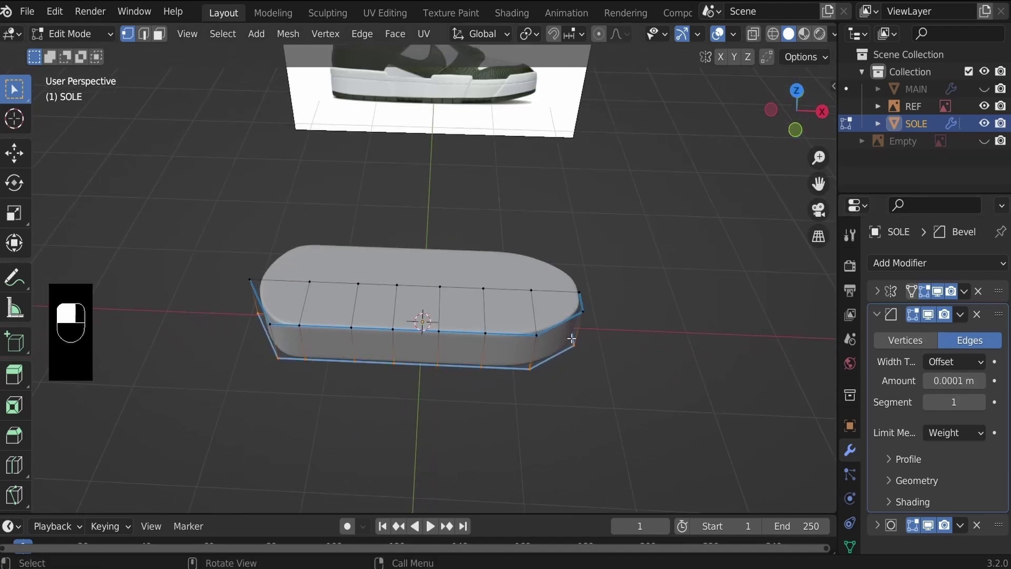
View SOLE from the front with X-ray on and put it in Edit Mode over the reference shoe.
key(KP_1)
key(Tab)
scroll(470, 344, up, 3)
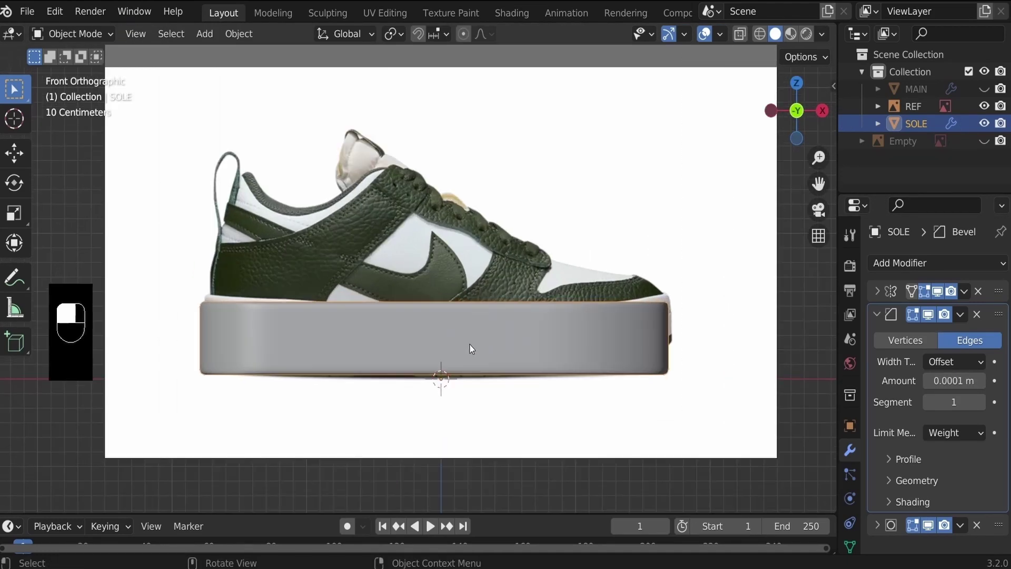
key(alt+z)
scroll(421, 353, up, 2)
click(419, 343)
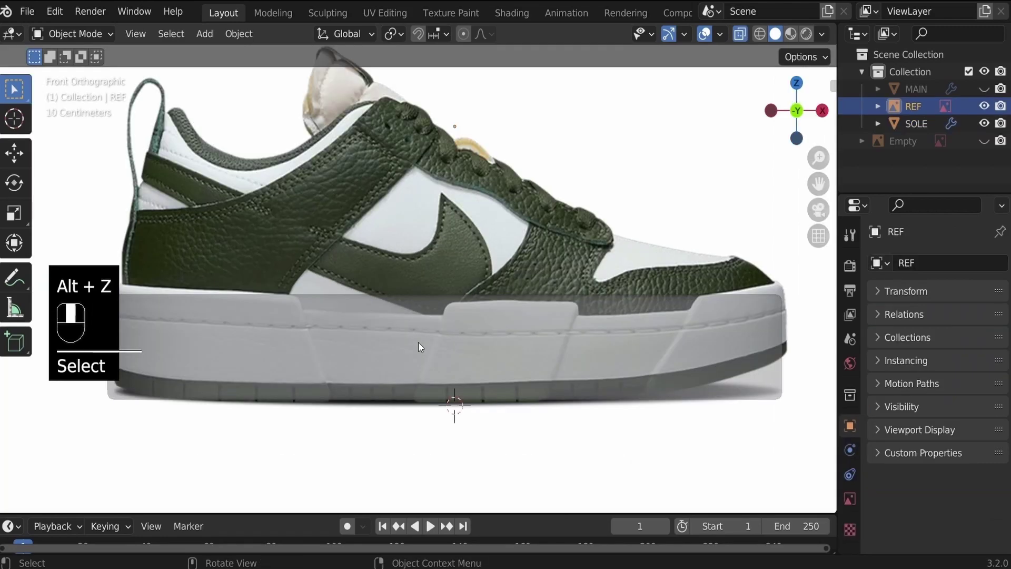
key(Tab)
click(413, 358)
key(Tab)
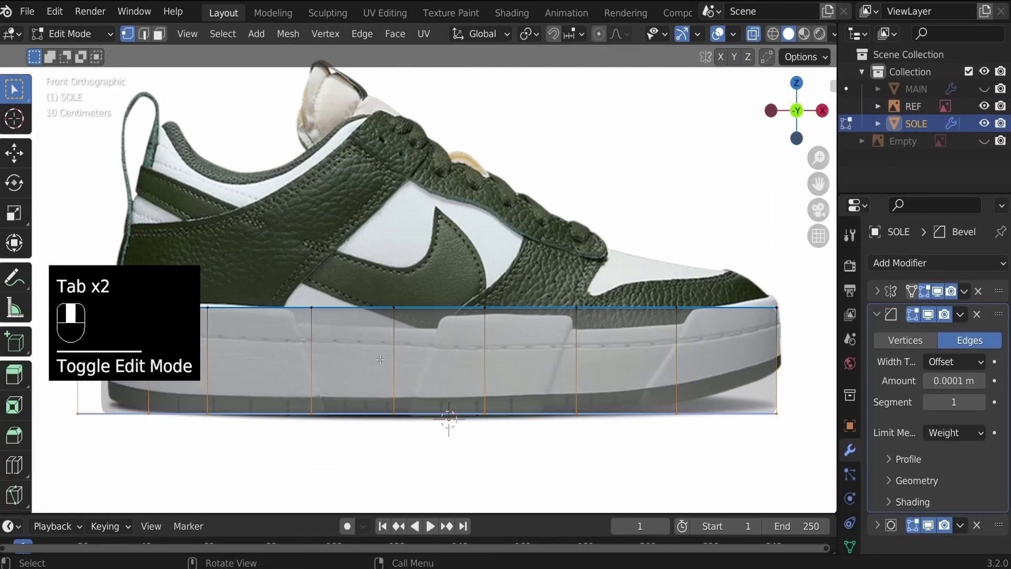
Edge-slide the lower and upper vertices of the vertical edge by the heel panel to follow its slanted front seam.
scroll(380, 359, up, 4)
shift+middle_drag(371, 370, 479, 359)
drag(293, 449, 350, 482)
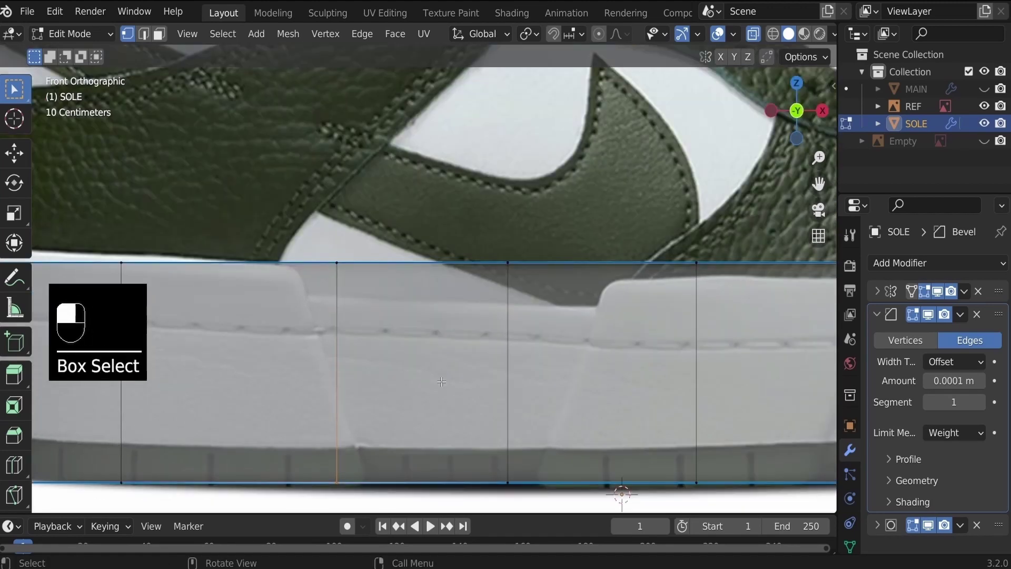
key(g)
key(g)
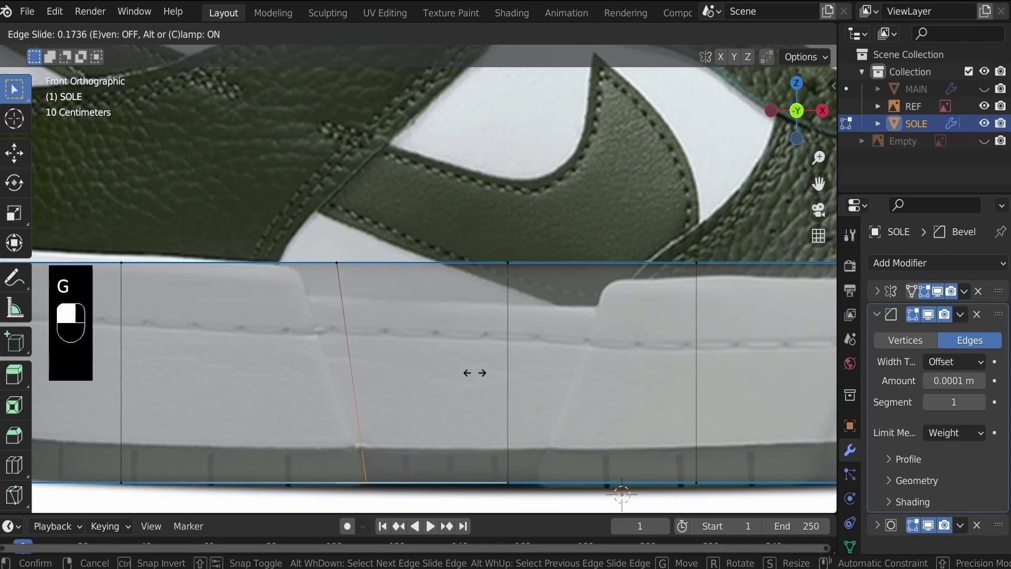
click(475, 373)
key(g)
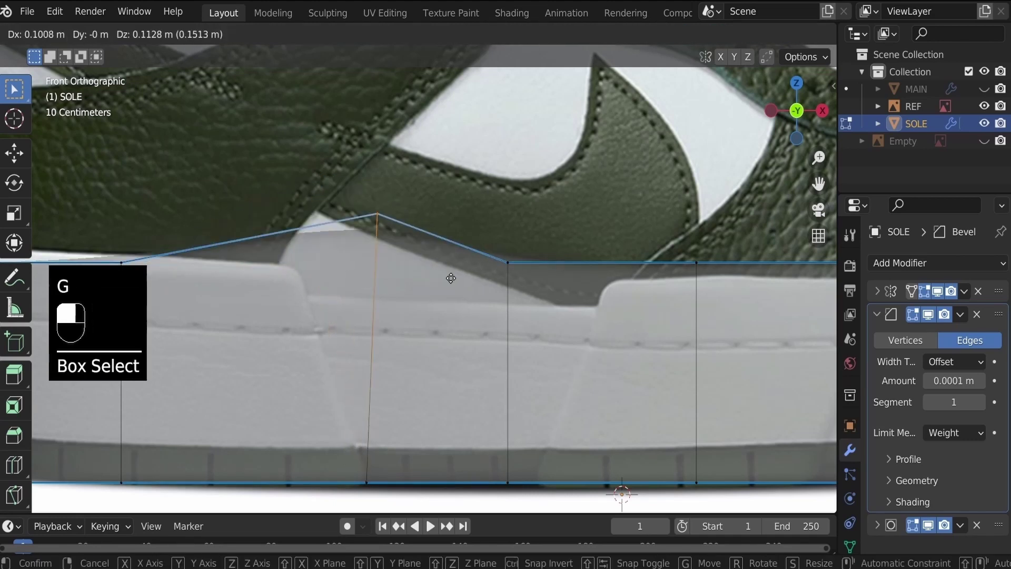
click(364, 260)
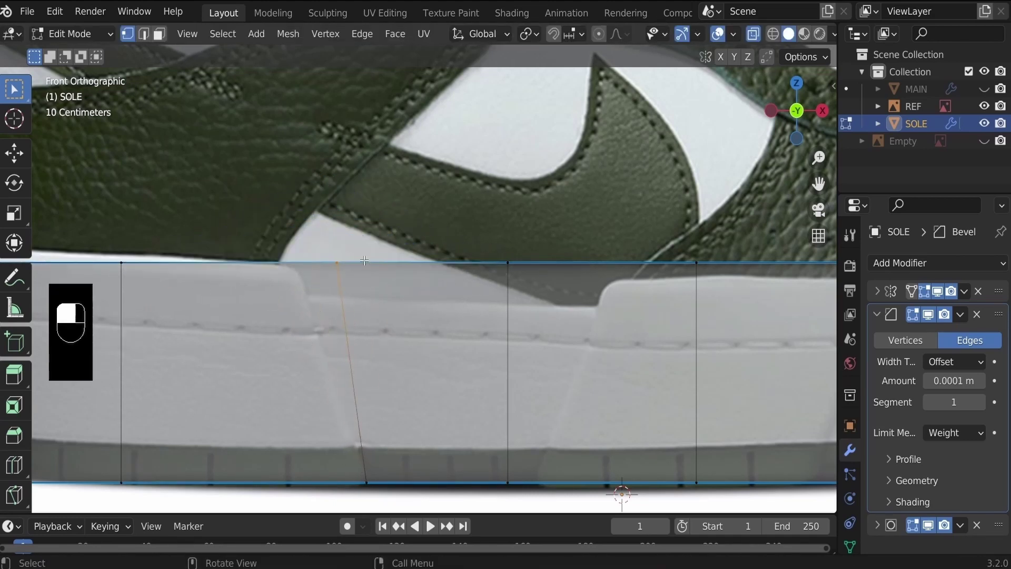
key(g)
key(g)
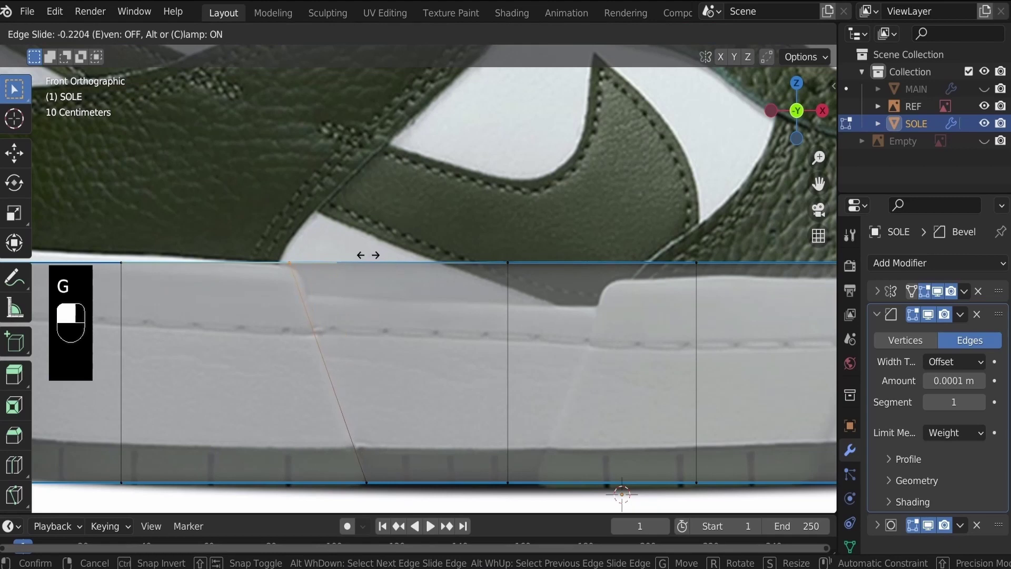
click(367, 255)
Edge-slide the upper and lower vertices of the next vertical edge to match the slanted rear seam of the middle raised panel.
shift+middle_drag(368, 255, 280, 244)
drag(378, 230, 445, 277)
key(g)
key(g)
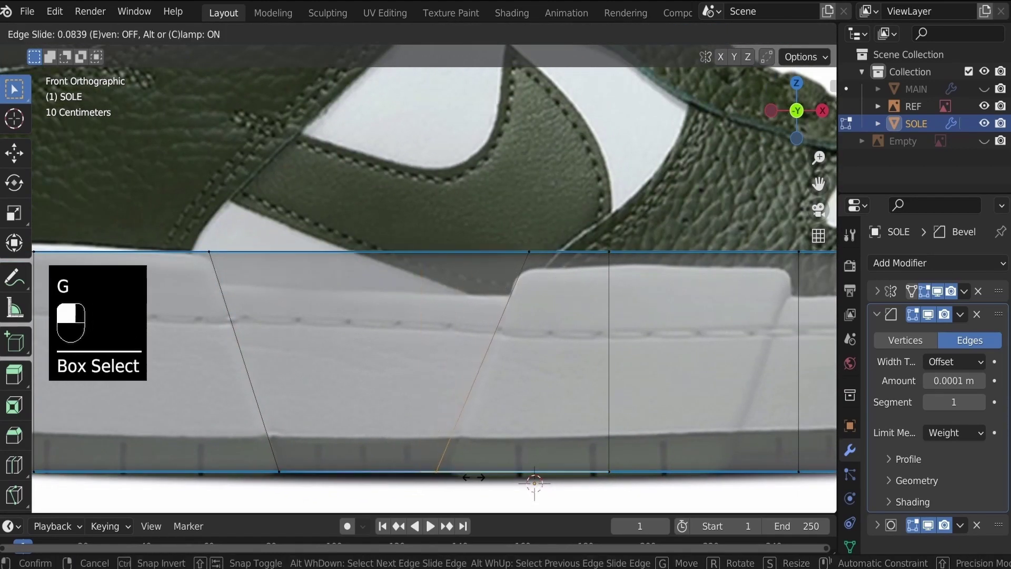
click(477, 468)
Edge-slide the lower vertices of the vertical edge at the middle panel's front backward along its slanted seam.
shift+middle_drag(477, 468, 257, 355)
drag(456, 406, 566, 470)
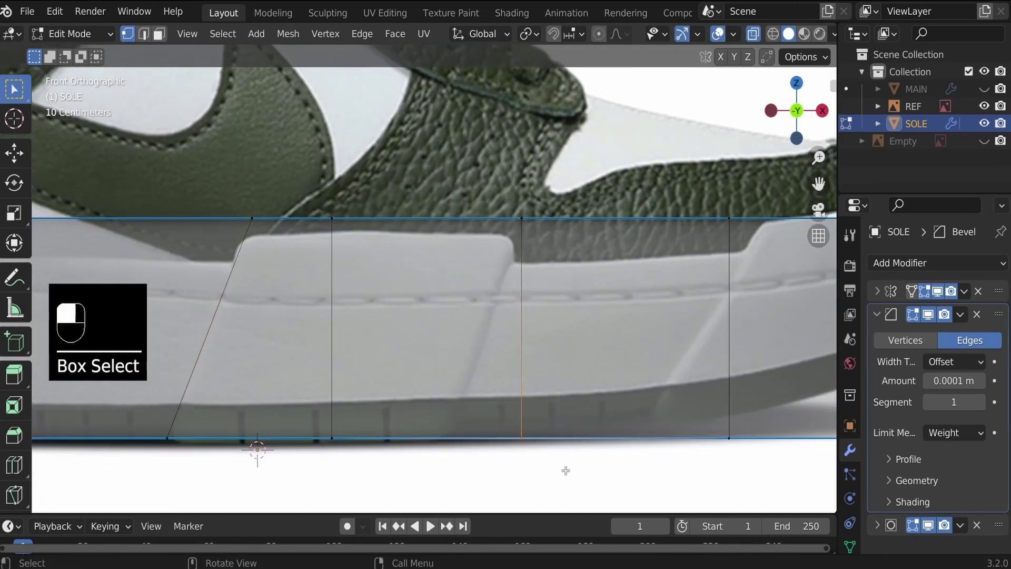
key(g)
key(g)
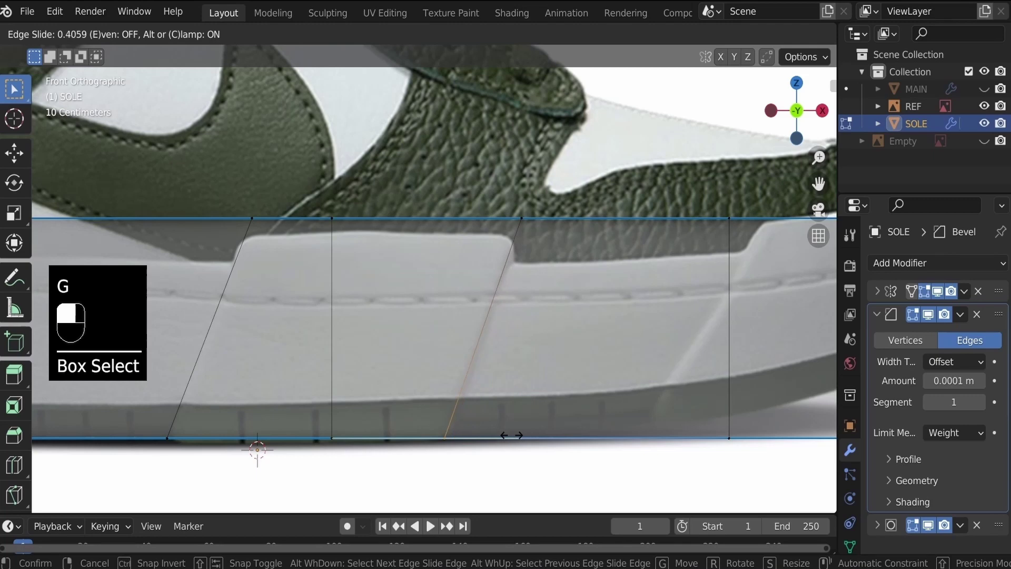
click(525, 290)
Edge-slide the lower and upper vertices of the forefoot's vertical edge to match the toe panel's slanted seam.
drag(687, 397, 763, 460)
key(g)
key(g)
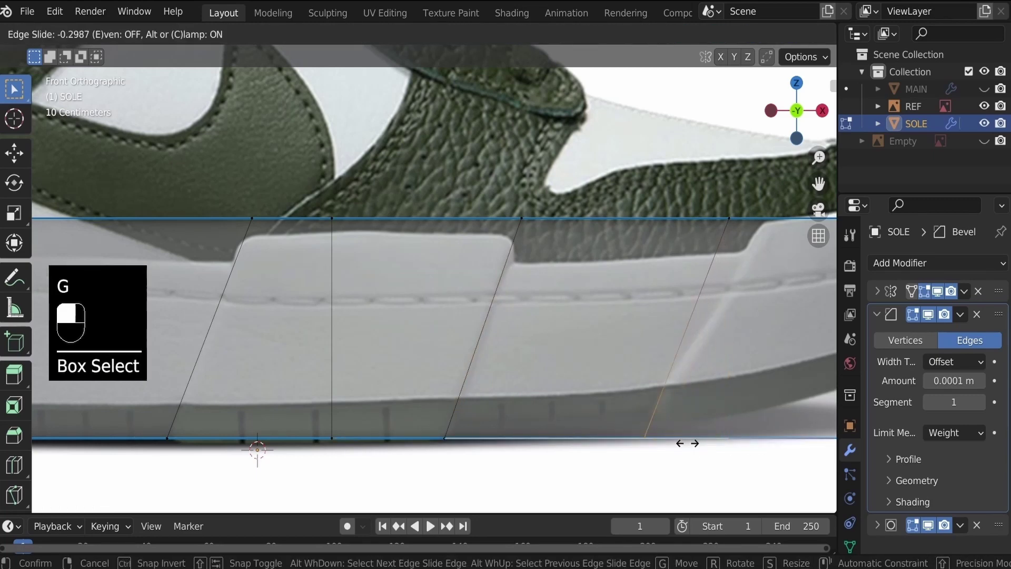
click(687, 443)
shift+middle_drag(689, 200, 493, 227)
drag(491, 224, 574, 261)
key(g)
key(g)
click(594, 280)
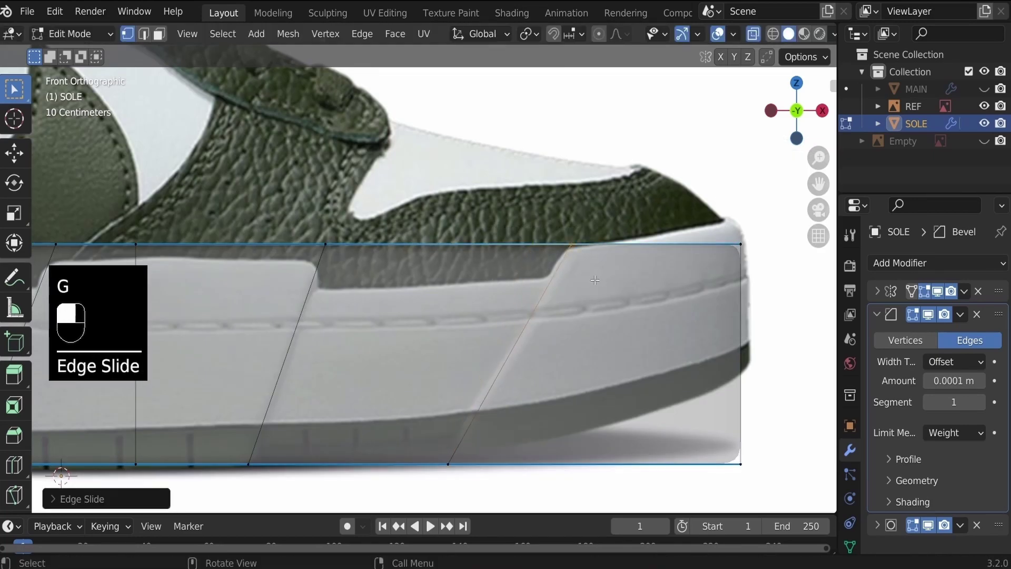
Bevel the two slanted edges on either side of the midfoot recess into narrow strips about 0.02 m wide.
scroll(595, 280, down, 2)
shift+middle_drag(110, 329, 396, 340)
drag(247, 236, 389, 411)
key(ctrl)
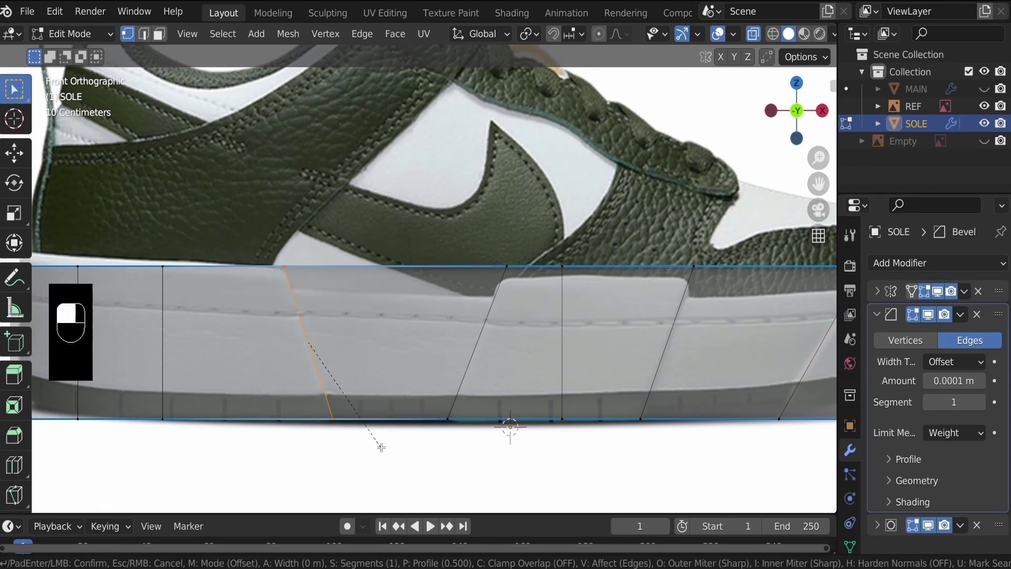
click(379, 444)
drag(391, 206, 526, 469)
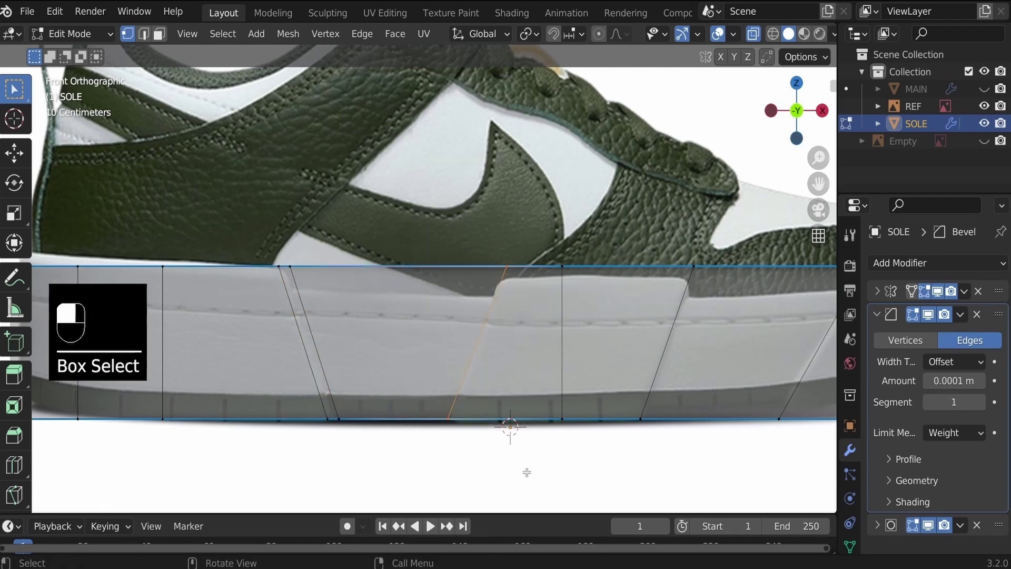
key(ctrl+b)
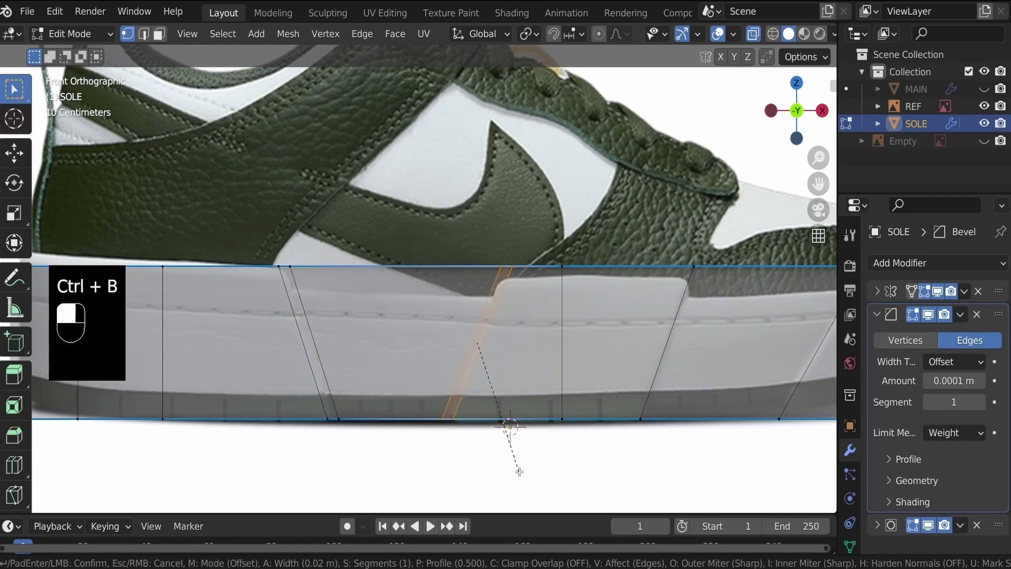
click(515, 469)
Bevel the slanted edge at the middle raised panel's front and the toe panel's slanted edge into narrow strips.
shift+middle_drag(514, 470, 360, 444)
key(b)
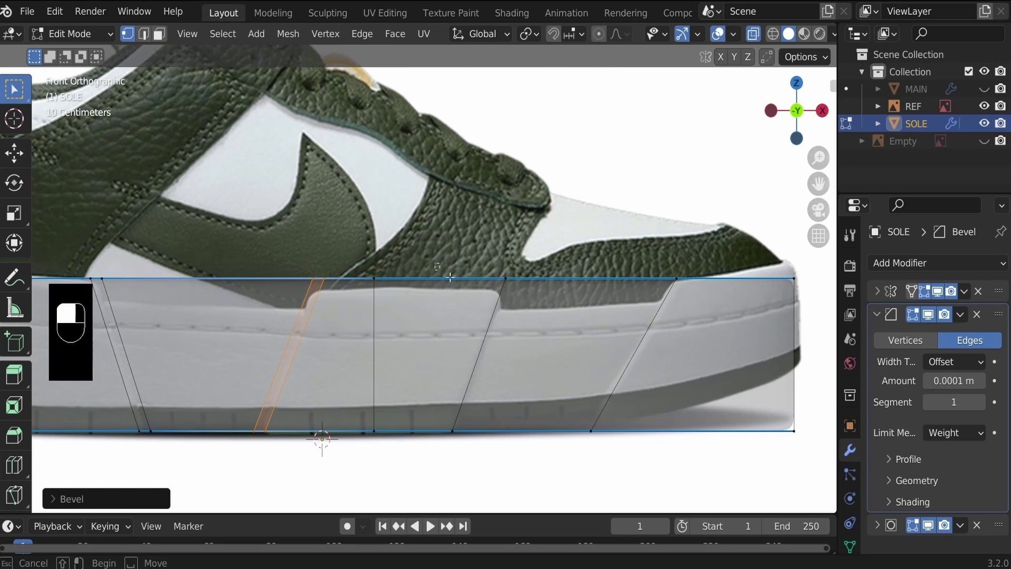
drag(540, 521, 536, 501)
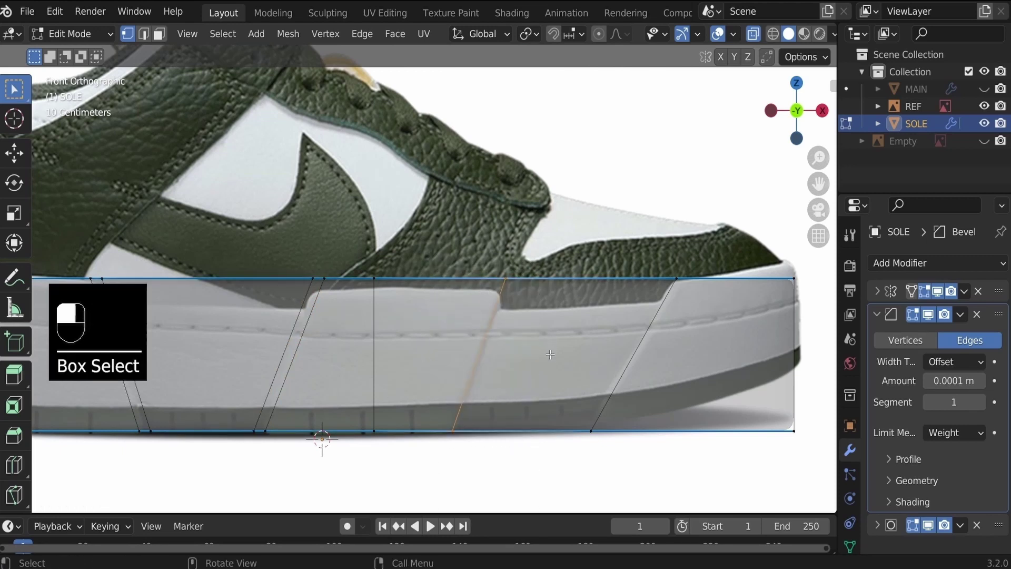
key(ctrl+b)
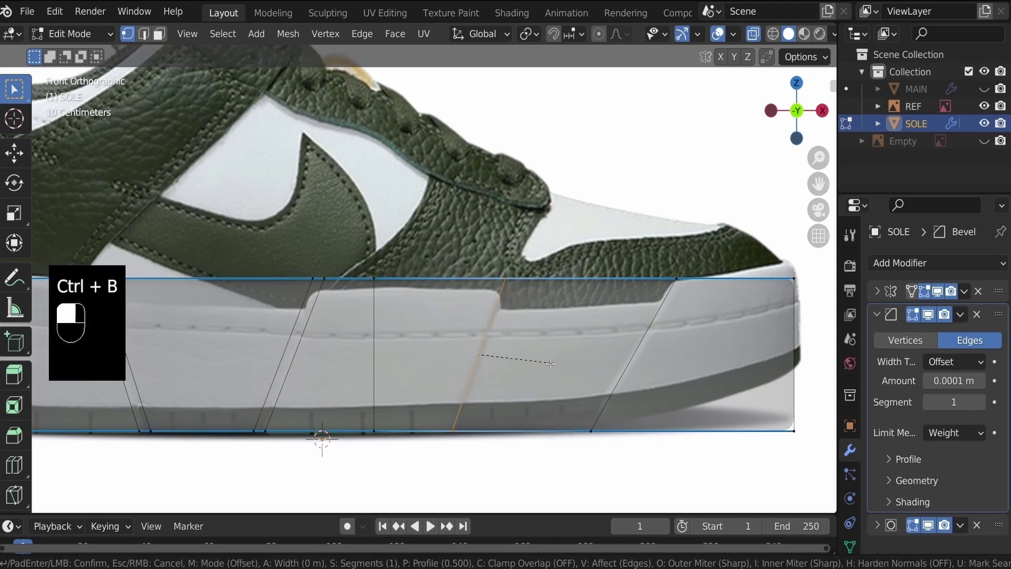
click(556, 366)
shift+middle_drag(557, 366, 458, 369)
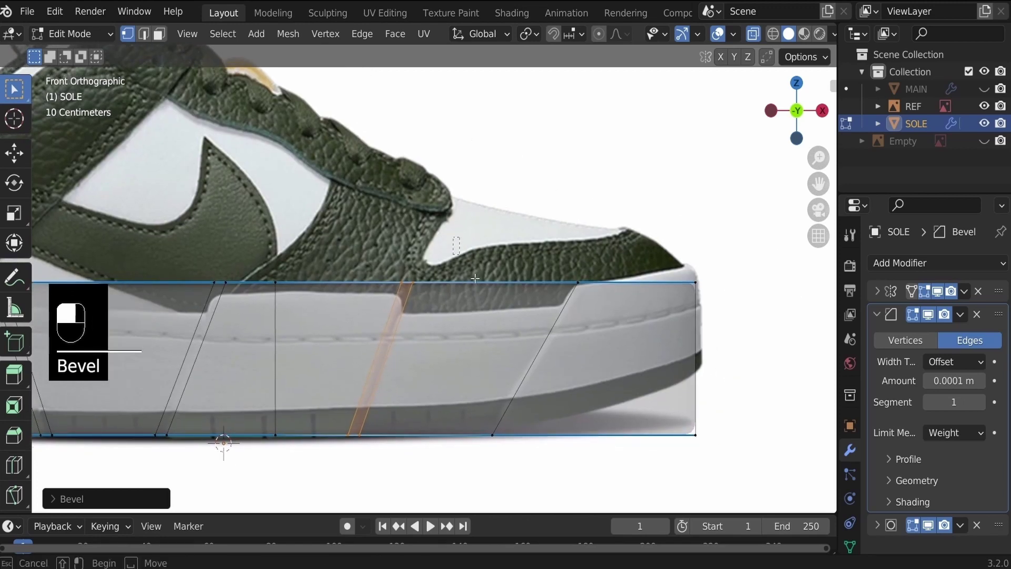
drag(587, 467, 576, 445)
key(ctrl+b)
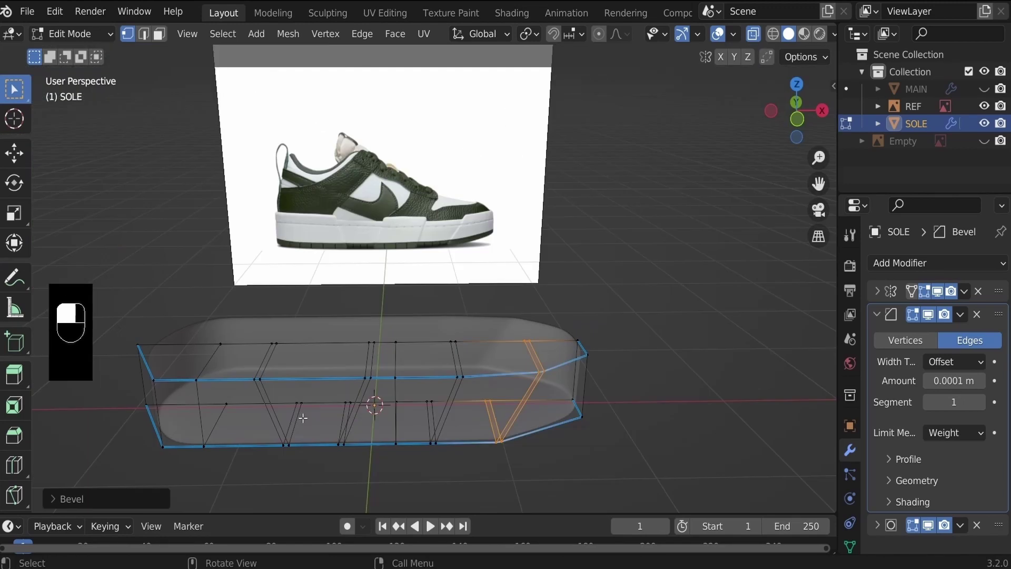
Lower the top face of the midfoot recess to the recess height in the reference image.
key(3)
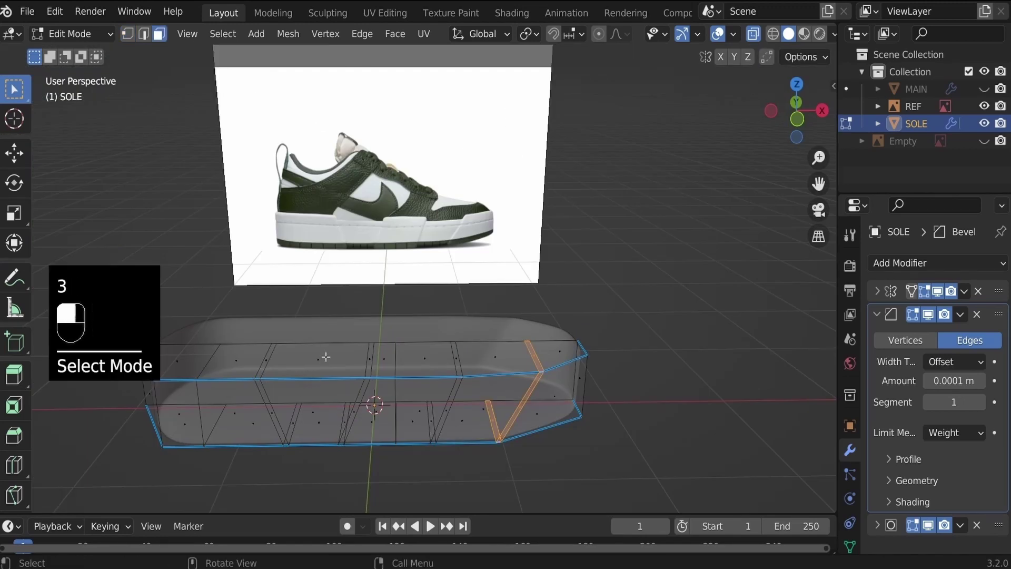
click(322, 361)
key(KP_1)
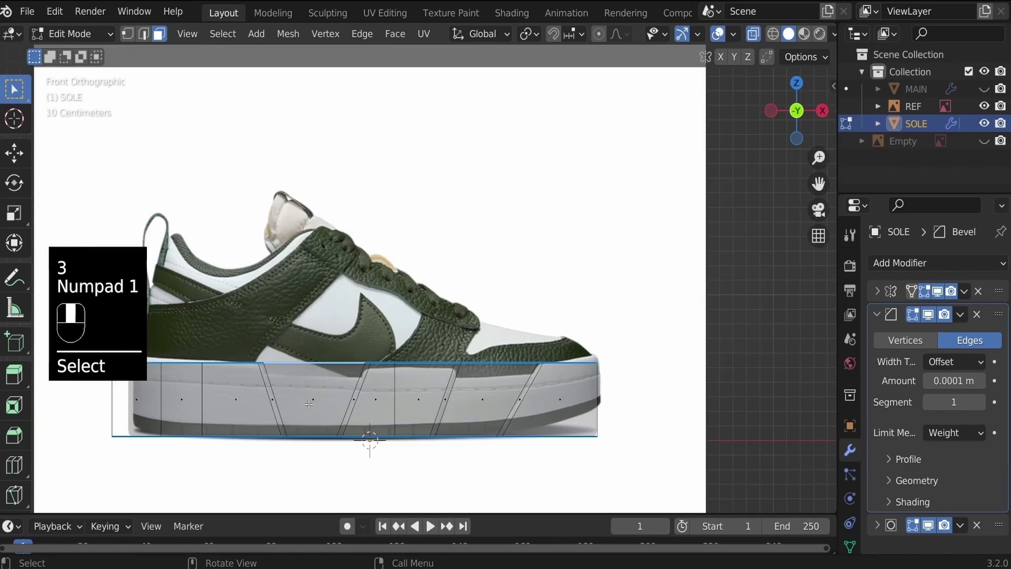
shift+middle_drag(309, 404, 397, 378)
scroll(399, 377, up, 2)
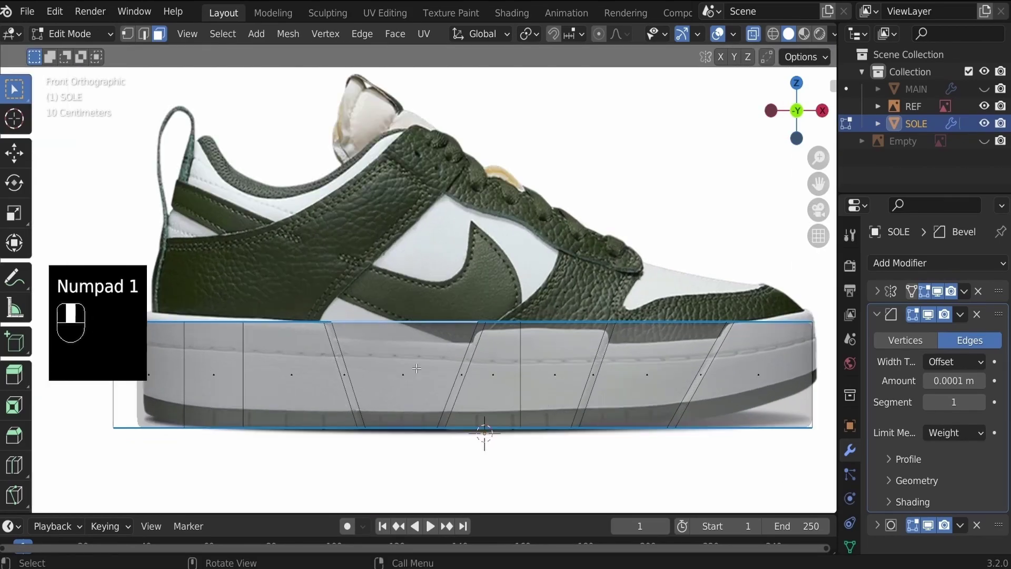
scroll(417, 368, up, 3)
key(g)
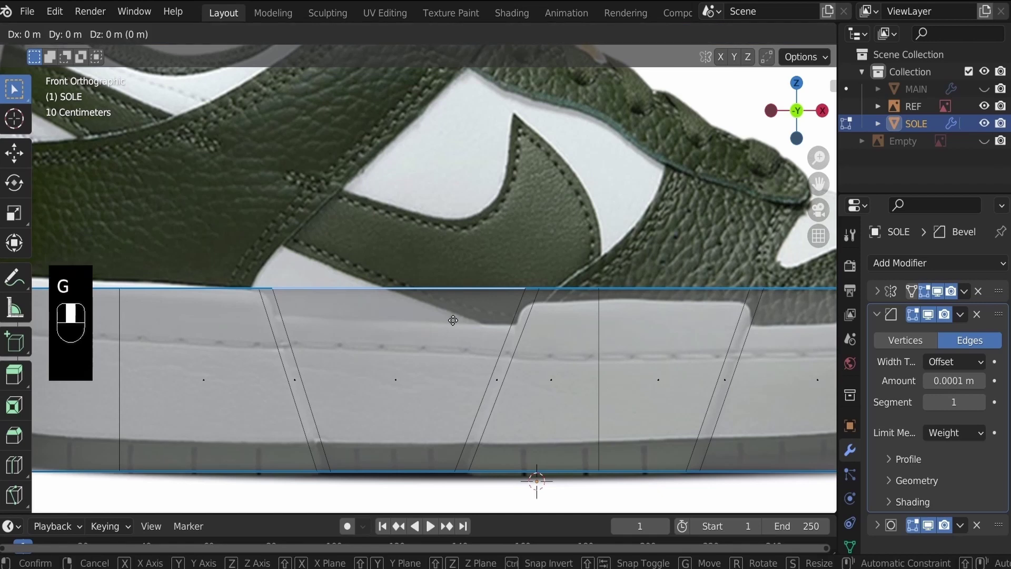
key(z)
click(450, 355)
Tilt, scale and reposition the midfoot recess's top face to follow the sloping recess line in the reference.
key(r)
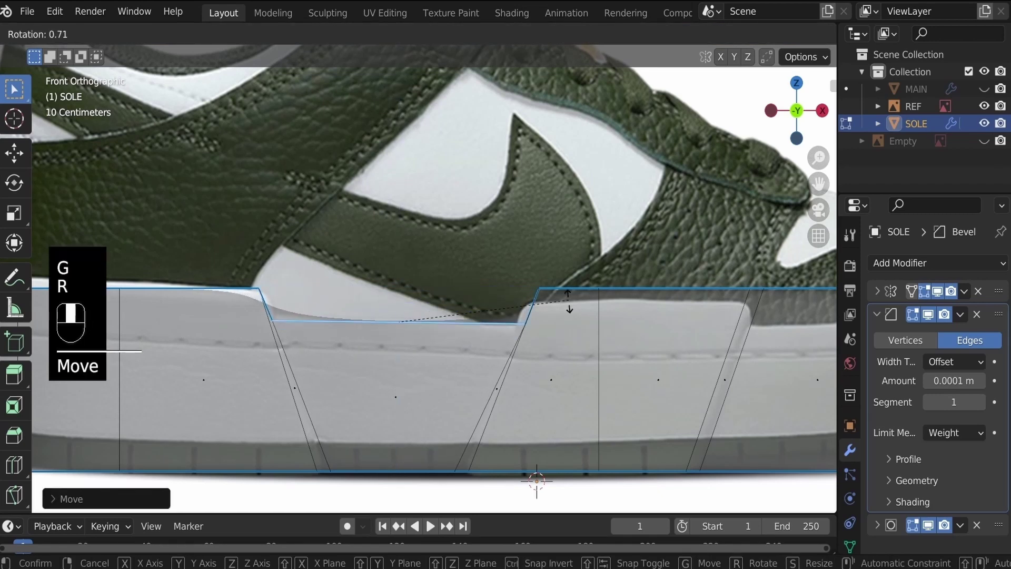
click(643, 304)
key(s)
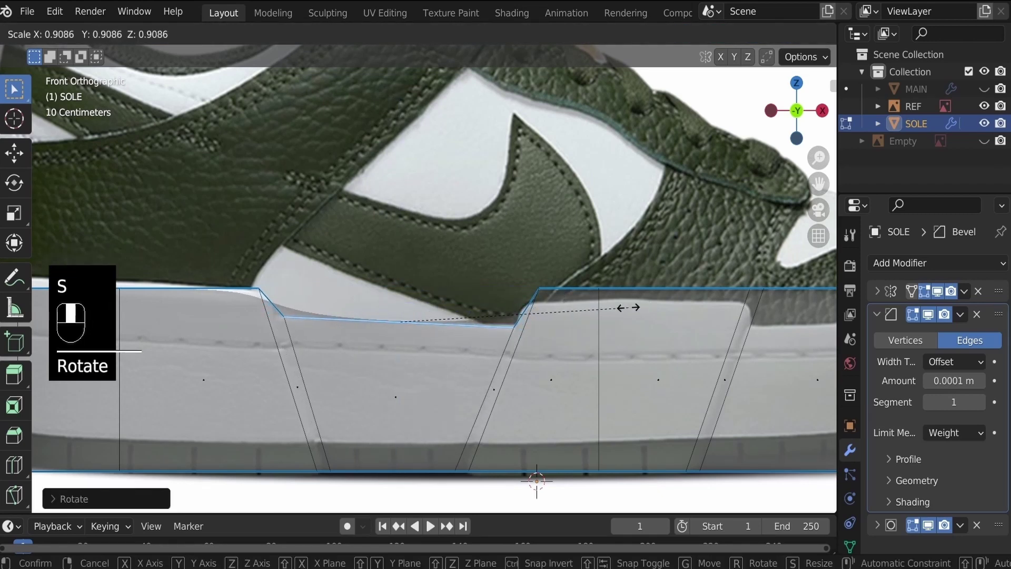
click(628, 307)
key(g)
click(624, 309)
key(s)
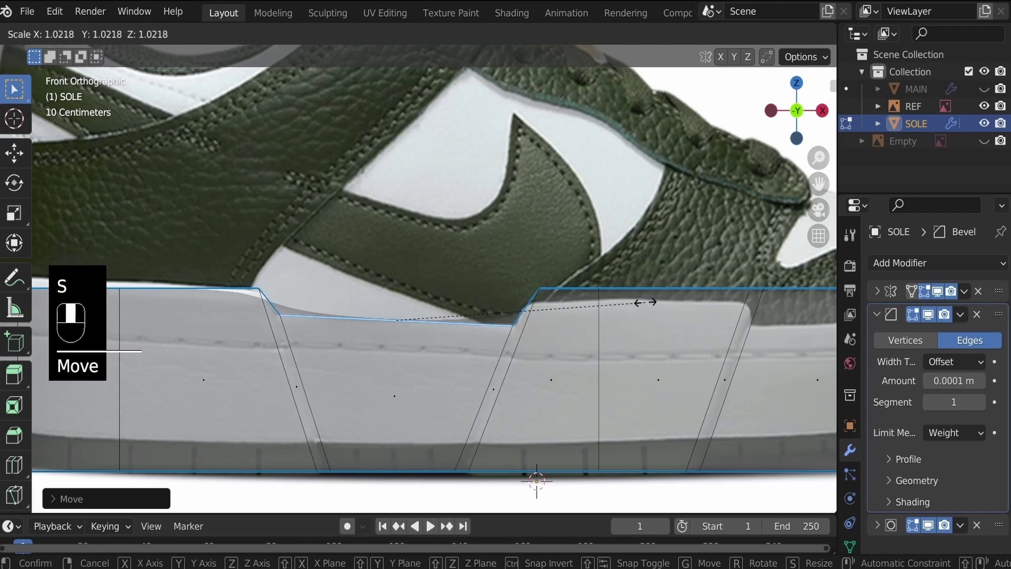
click(640, 302)
middle_drag(630, 300, 624, 323)
scroll(622, 322, down, 10)
scroll(627, 339, up, 8)
Lower the top face between the middle raised panel and the toe panel to the forefoot recess height.
shift+middle_drag(572, 363, 503, 307)
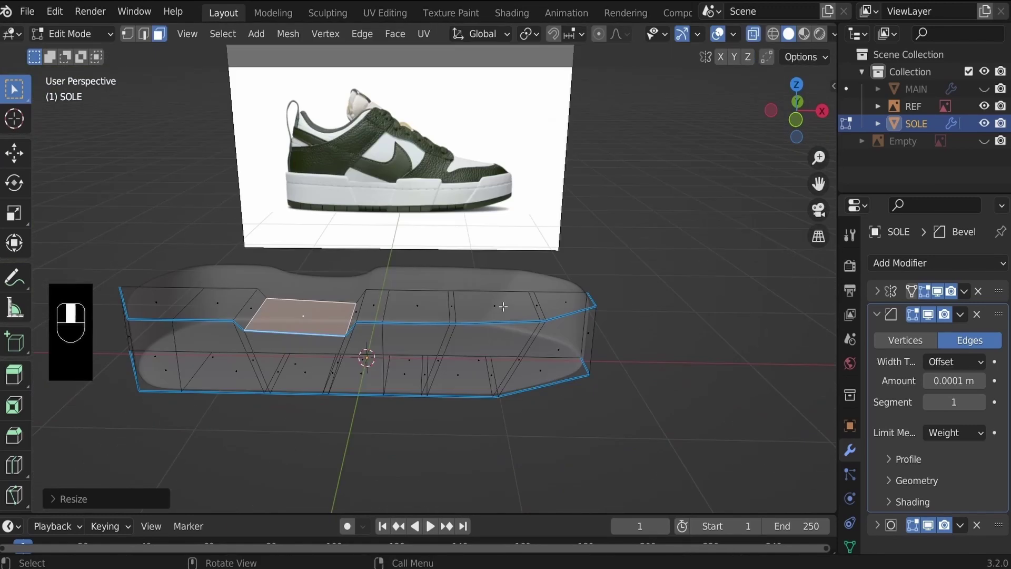
click(504, 306)
key(KP_1)
key(g)
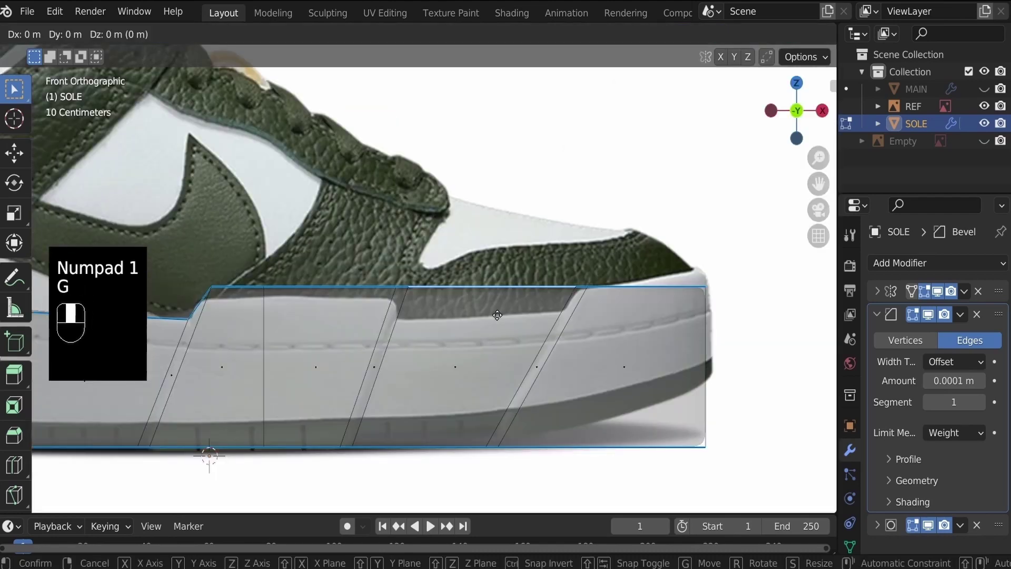
click(487, 345)
Tilt, scale and reposition the forefoot recess's top face to fit the recess line in the reference.
key(r)
click(670, 291)
key(s)
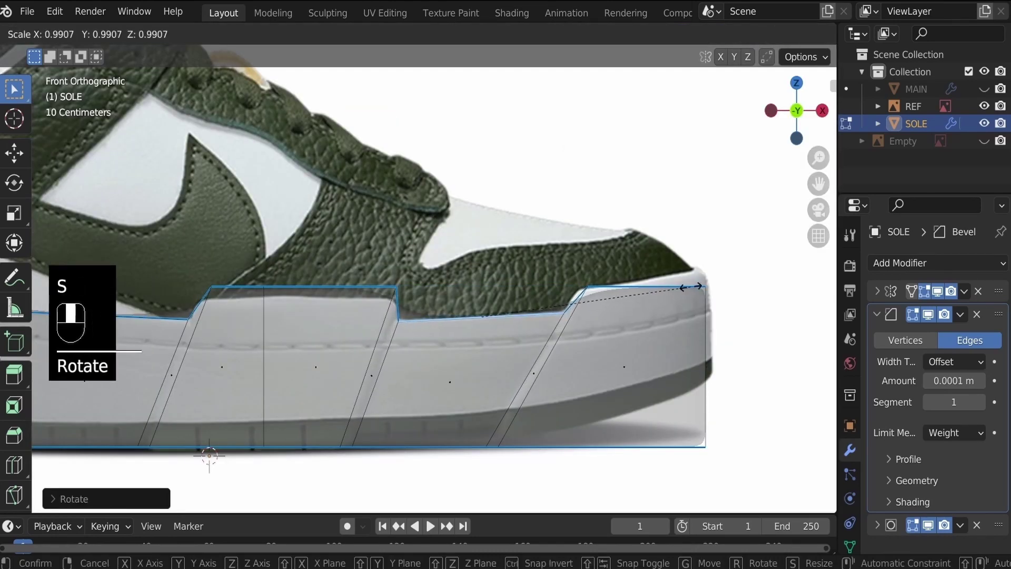
click(688, 288)
key(g)
click(688, 288)
scroll(687, 289, down, 2)
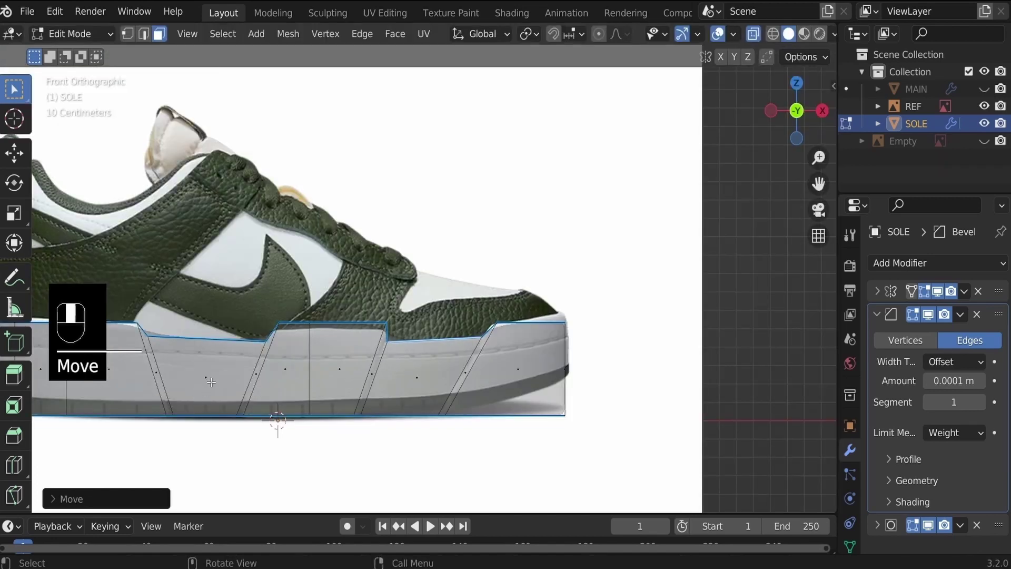
Move the outer side faces of the midfoot and forefoot recesses 0.02 m along the global Y axis.
click(211, 385)
shift+click(417, 386)
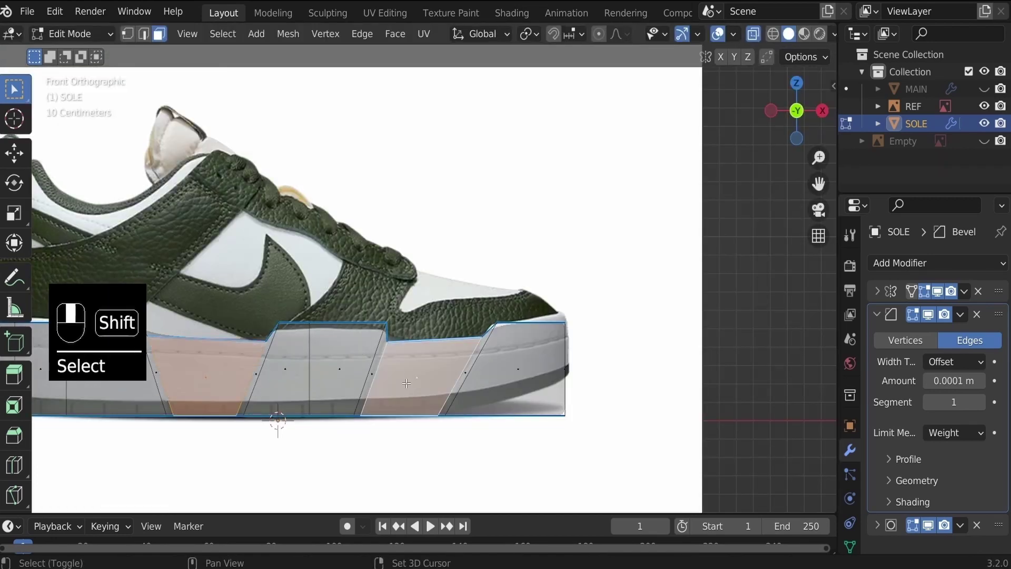
mouse_move(417, 387)
middle_down()
mouse_move(350, 454)
mouse_move(359, 463)
mouse_move(416, 391)
middle_up()
key(g)
key(y)
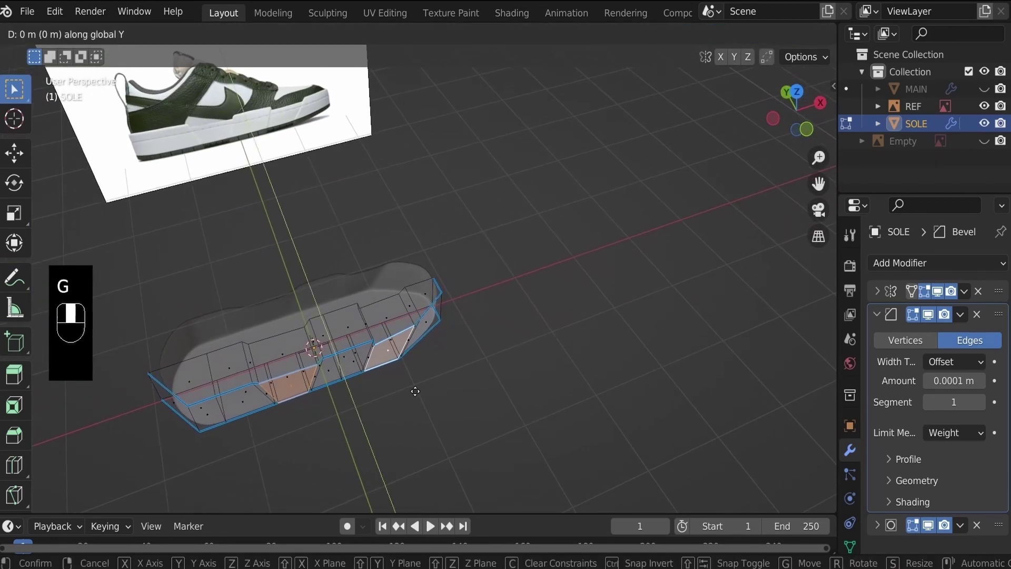
text(0.)
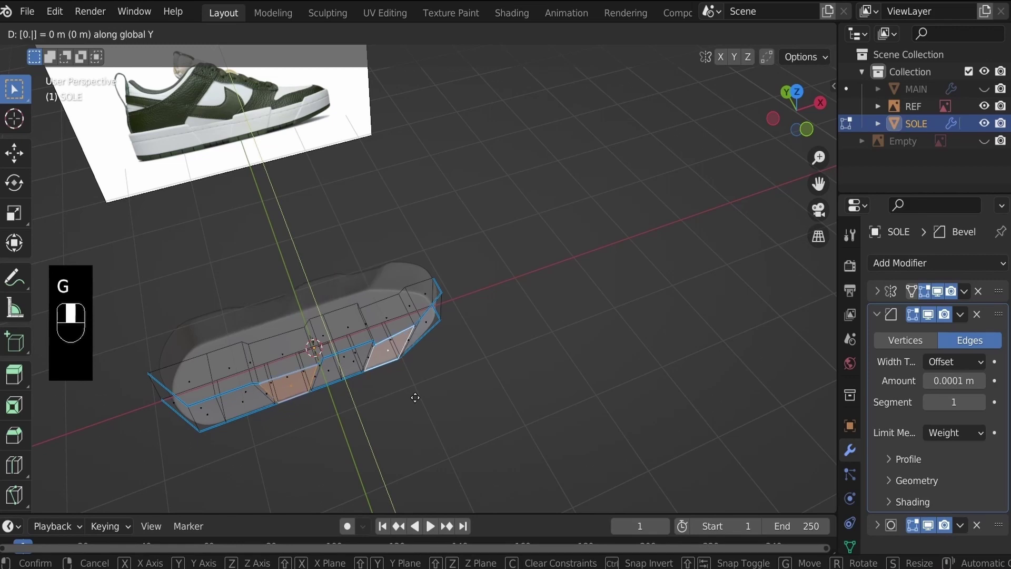
text(02)
click(410, 399)
Set the mean bevel weight to 1.00 on the recess edges that run across the top and down the side at all four seams.
key(alt+z)
mouse_move(367, 411)
middle_down()
mouse_move(327, 379)
mouse_move(368, 286)
mouse_move(387, 330)
mouse_move(376, 316)
mouse_move(410, 230)
middle_up()
scroll(303, 368, up, 3)
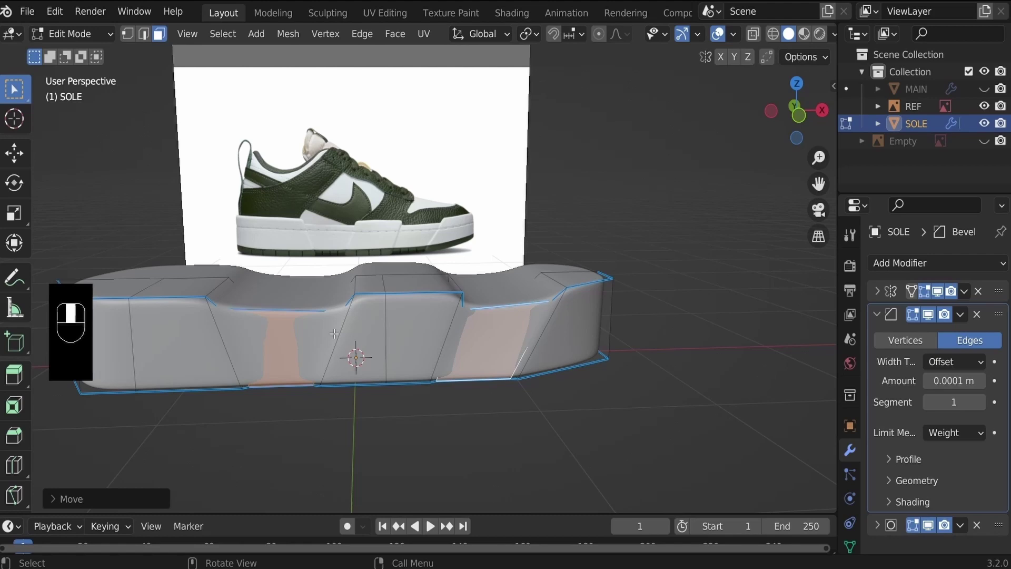
key(2)
middle_drag(384, 309, 404, 327)
shift+middle_drag(404, 327, 434, 359)
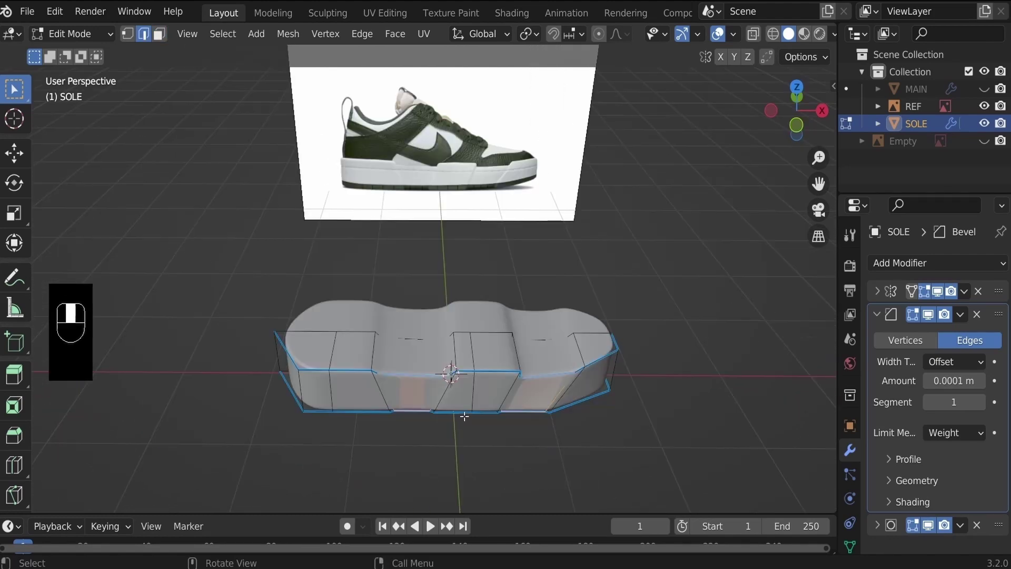
key(alt+z)
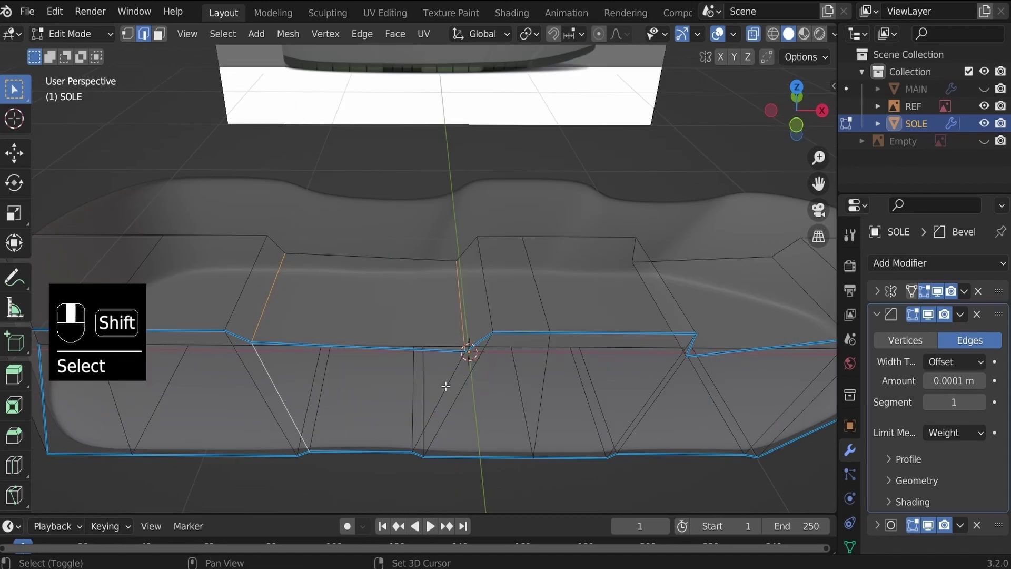
middle_drag(453, 378, 398, 275)
shift+click(471, 388)
shift+click(436, 438)
middle_drag(519, 427, 582, 437)
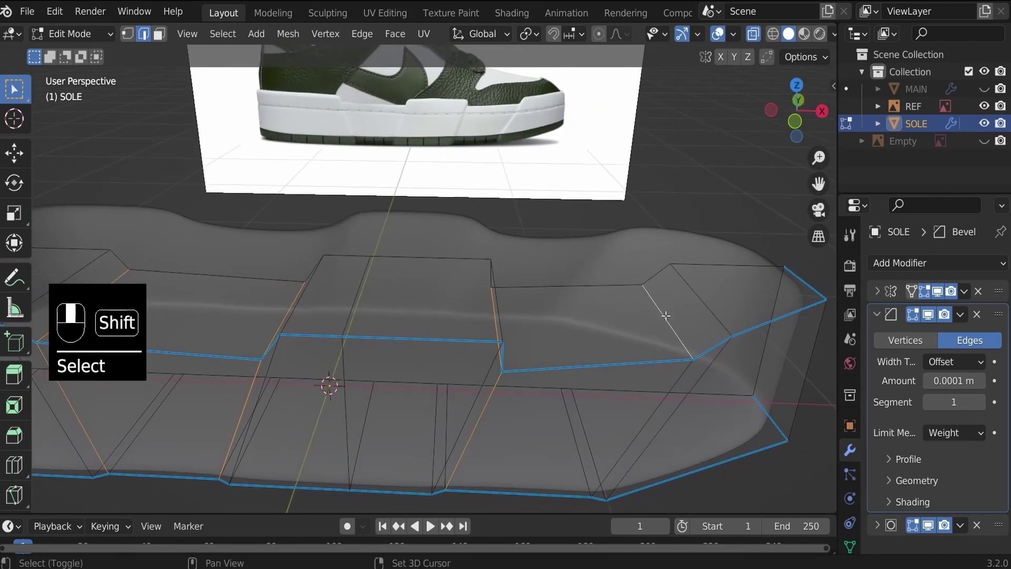
key(n)
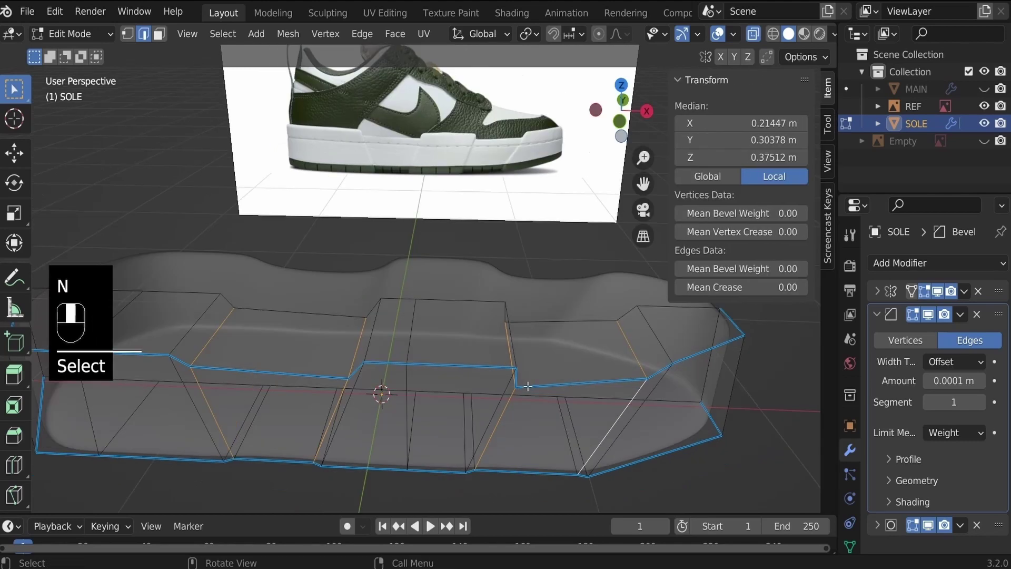
click(712, 268)
drag(713, 269, 796, 269)
scroll(357, 413, down, 3)
Return to Object Mode with X-ray off and unhide the MAIN upper to compare it with the sole.
key(KP_1)
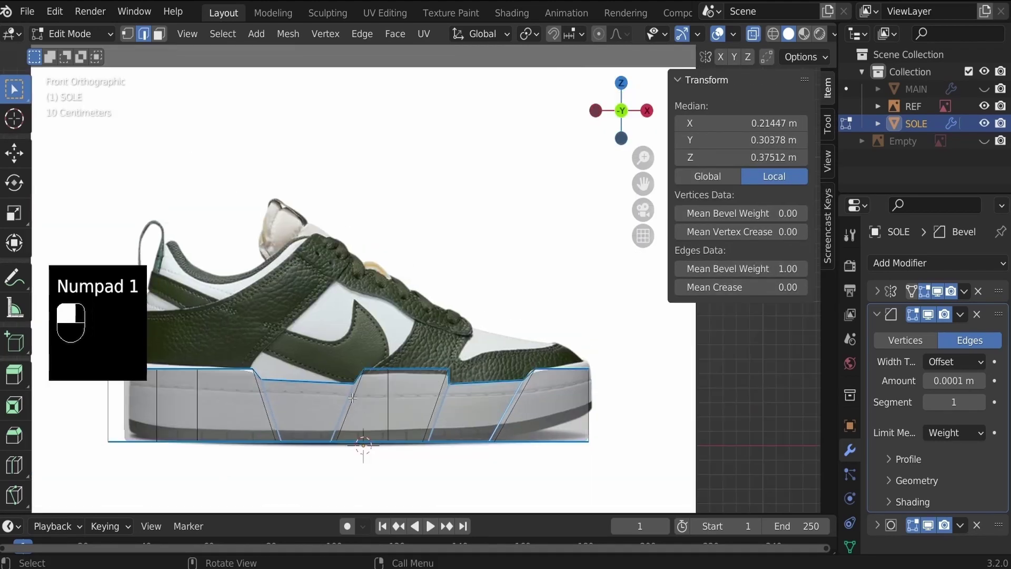
key(alt+z)
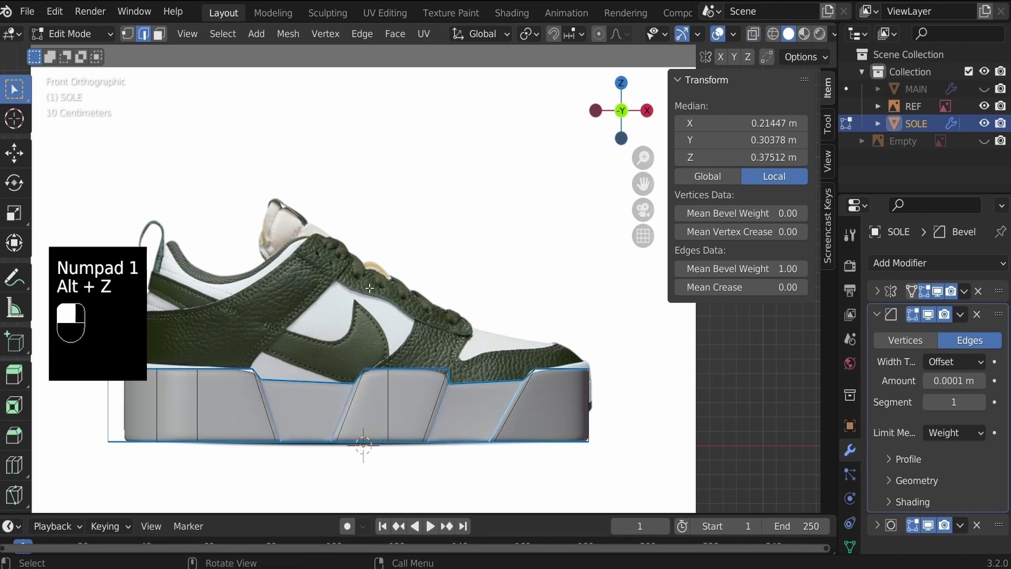
scroll(370, 288, up, 2)
key(Tab)
scroll(432, 303, down, 3)
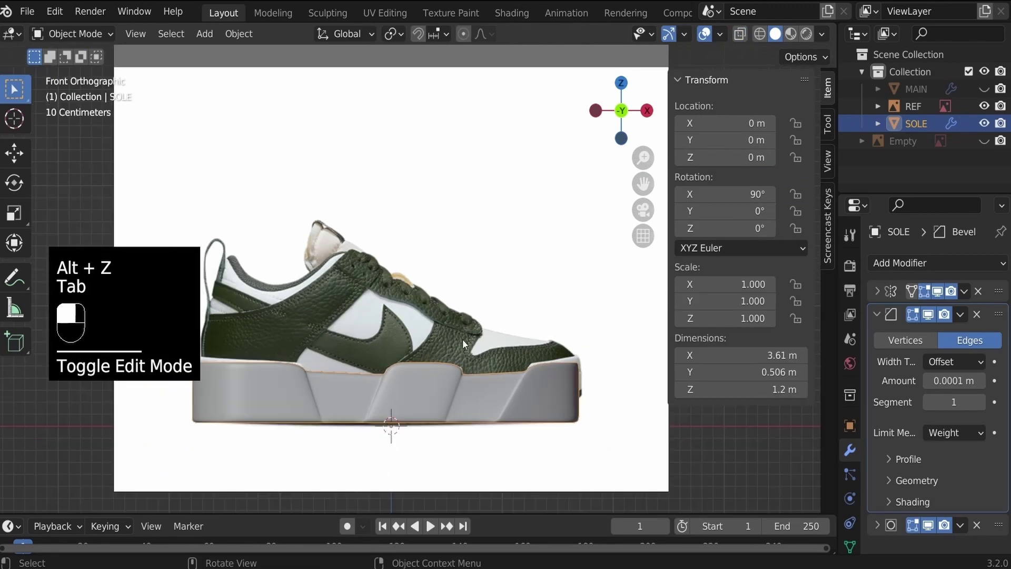
shift+middle_drag(463, 339, 441, 246)
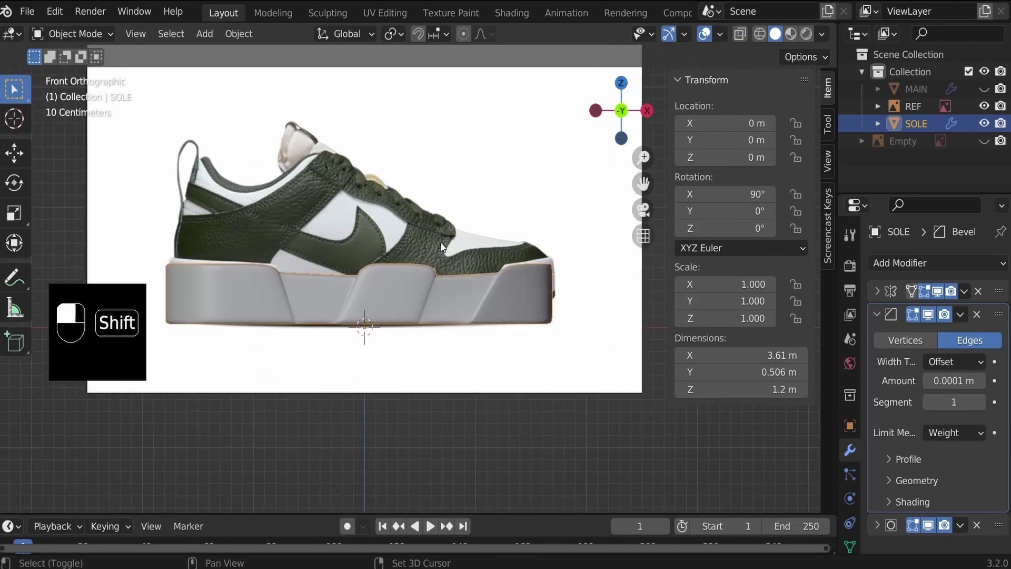
scroll(441, 247, up, 2)
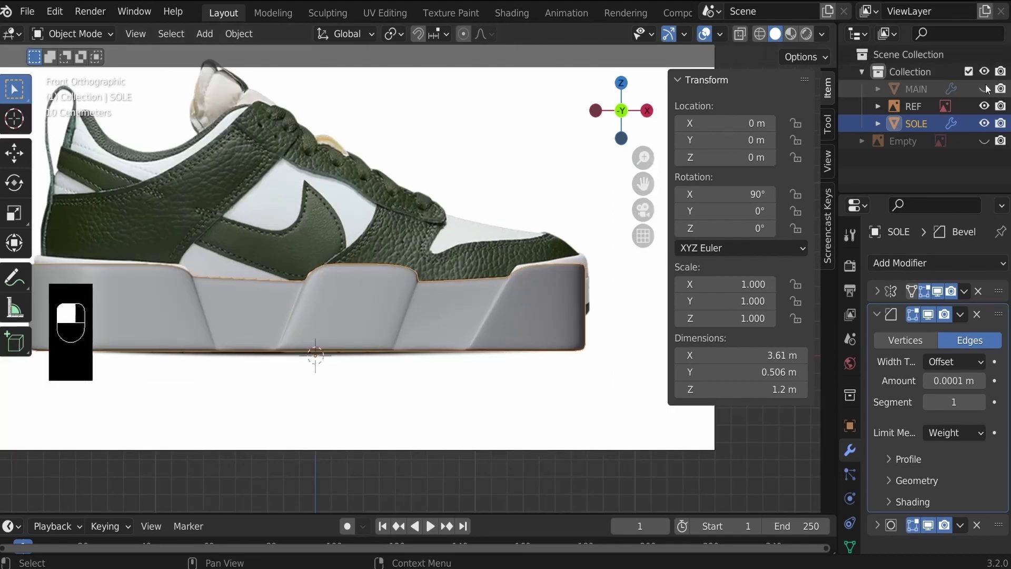
click(985, 89)
scroll(437, 235, down, 3)
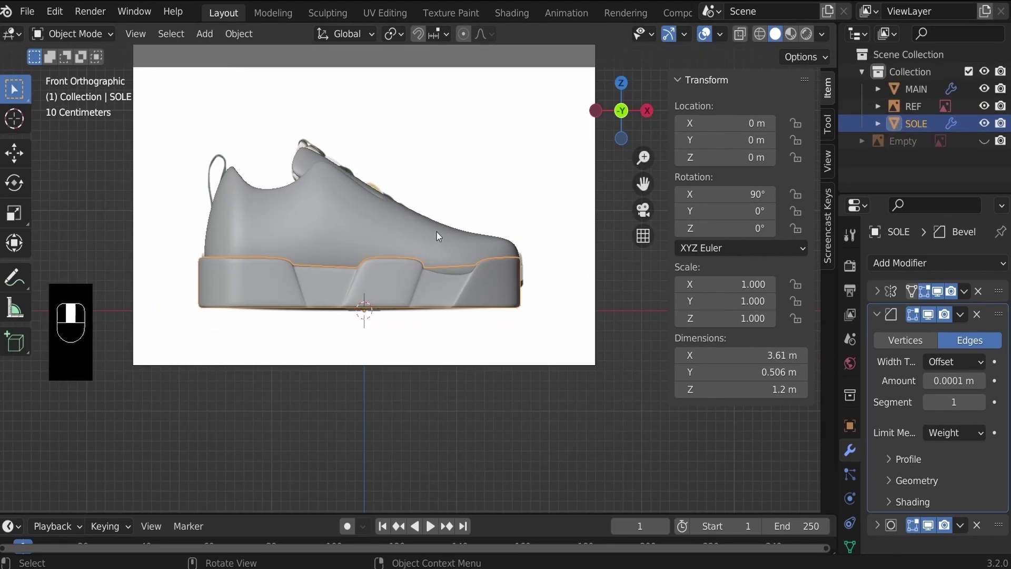
middle_drag(438, 235, 492, 302)
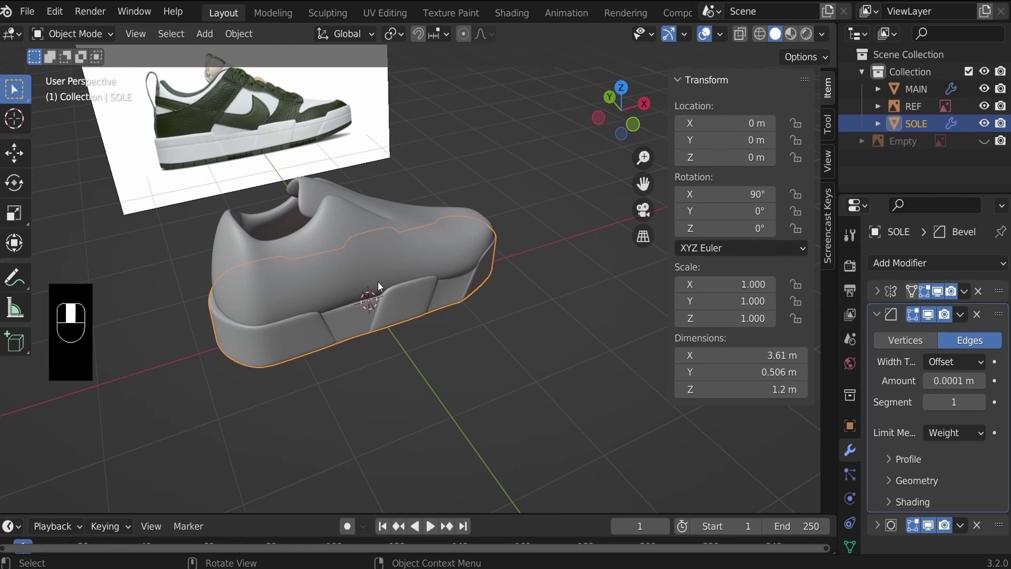
Move the whole SOLE mesh outward along the global Y axis to widen it around the upper.
middle_drag(366, 284, 469, 354)
key(Tab)
key(1)
key(a)
key(g)
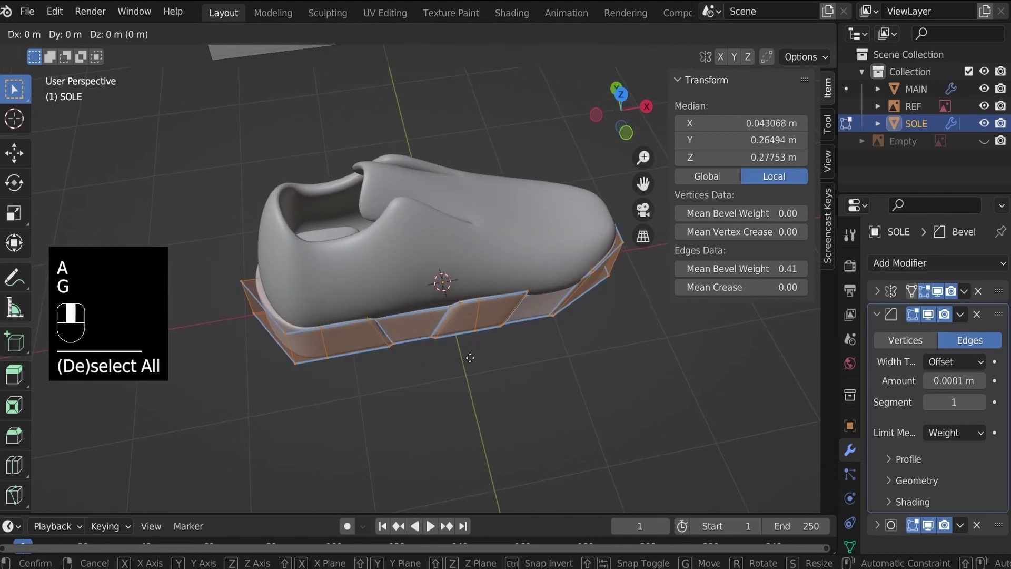
key(y)
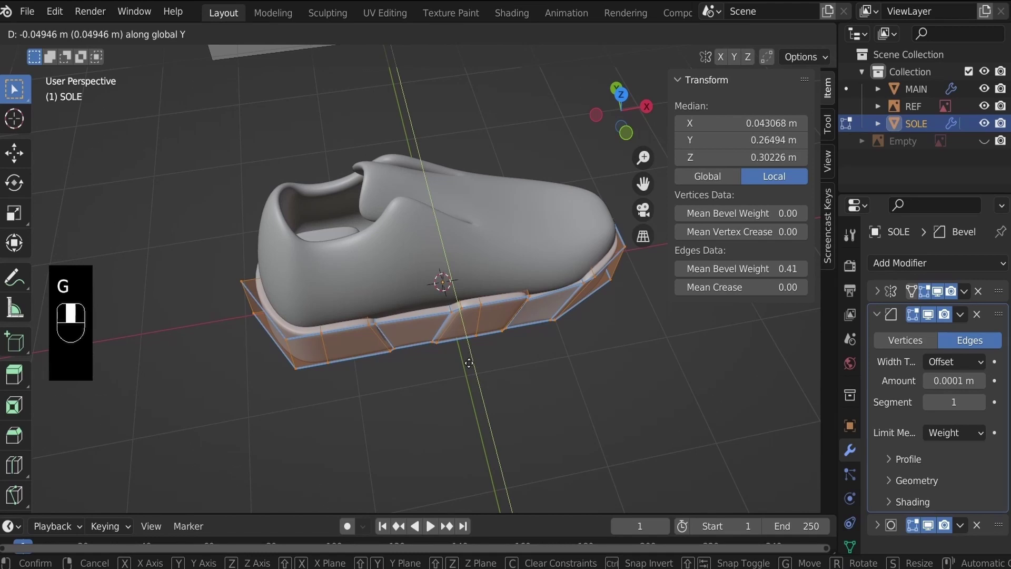
click(469, 363)
Move the centre edge at the sole's toe tip about 0.1 m forward along the global X axis.
shift+middle_drag(469, 363, 395, 383)
middle_drag(478, 343, 380, 337)
shift+middle_drag(380, 337, 376, 258)
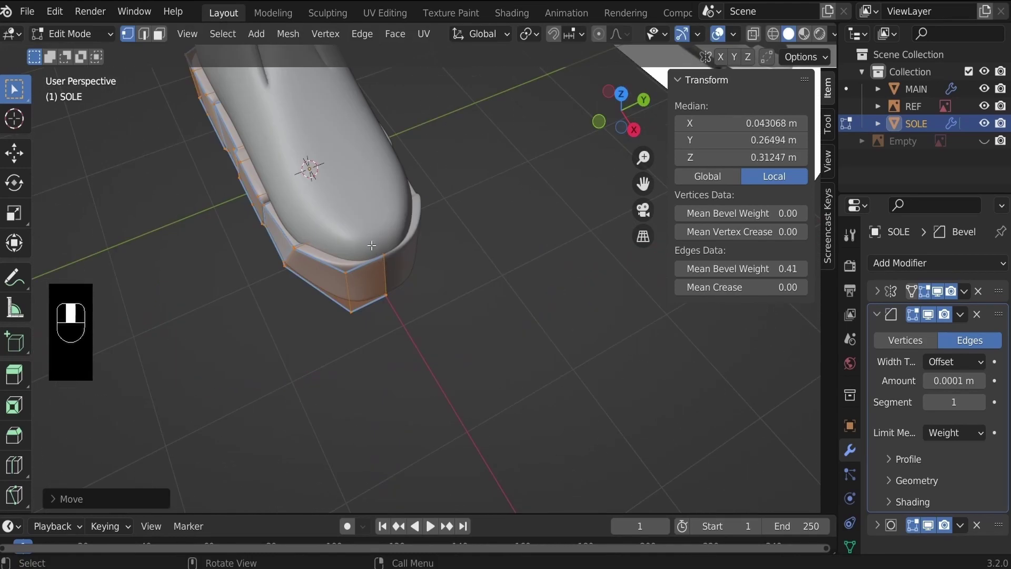
drag(370, 244, 423, 332)
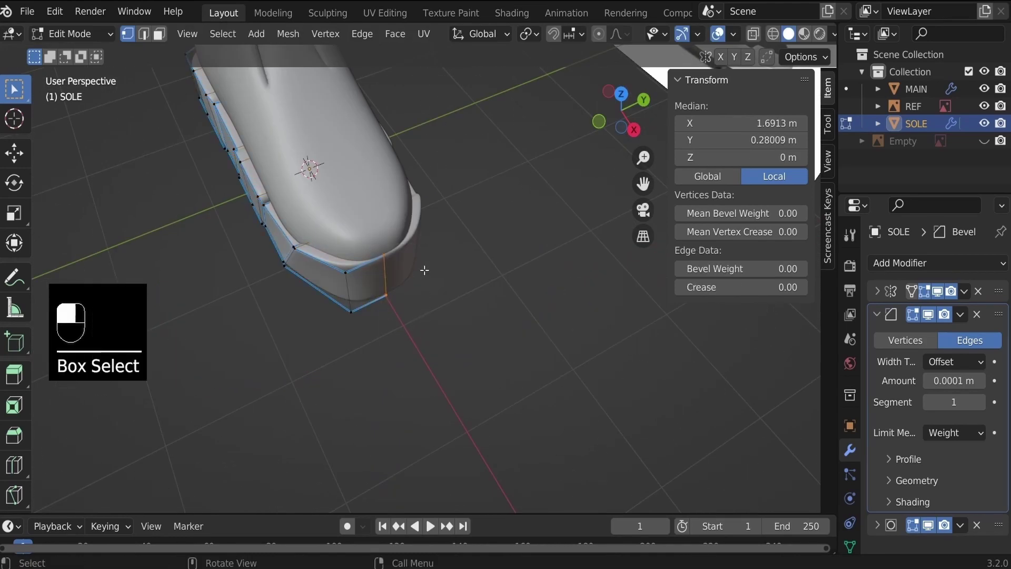
key(g)
key(x)
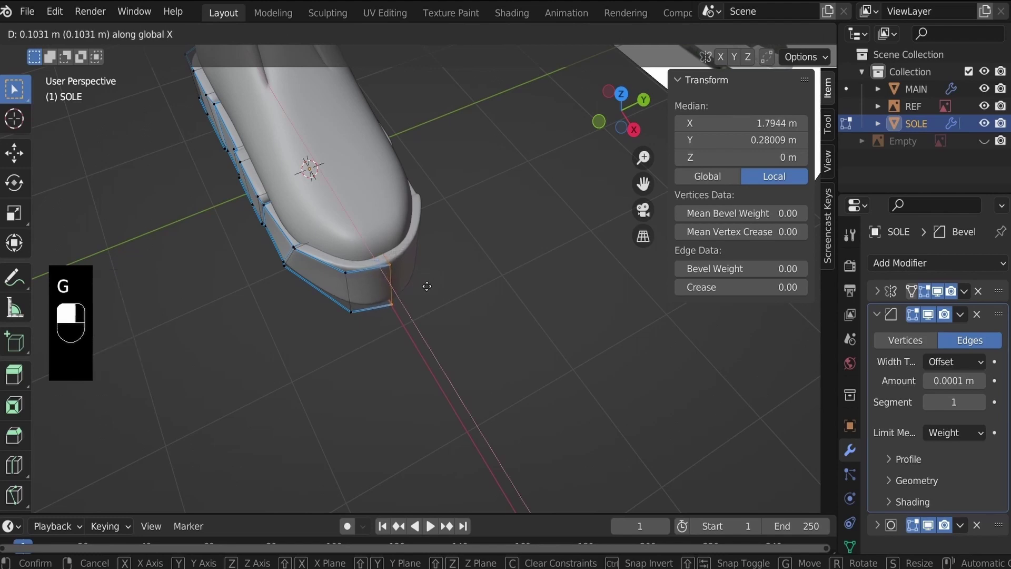
click(425, 284)
Return to Object Mode and inspect the sole's fit around the upper from the front and in perspective.
shift+middle_drag(369, 364, 447, 411)
key(KP_1)
key(Tab)
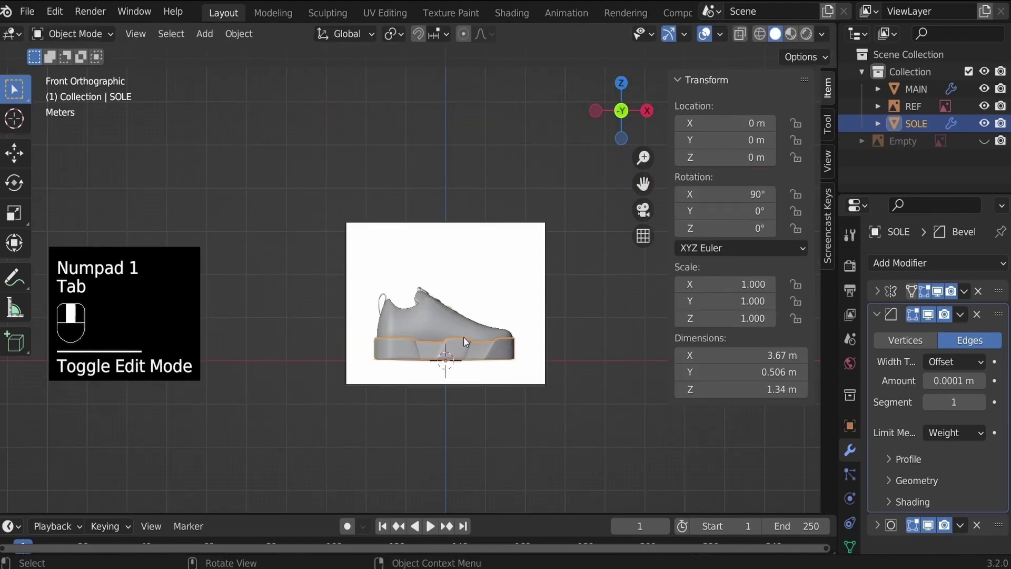
middle_drag(463, 337, 399, 362)
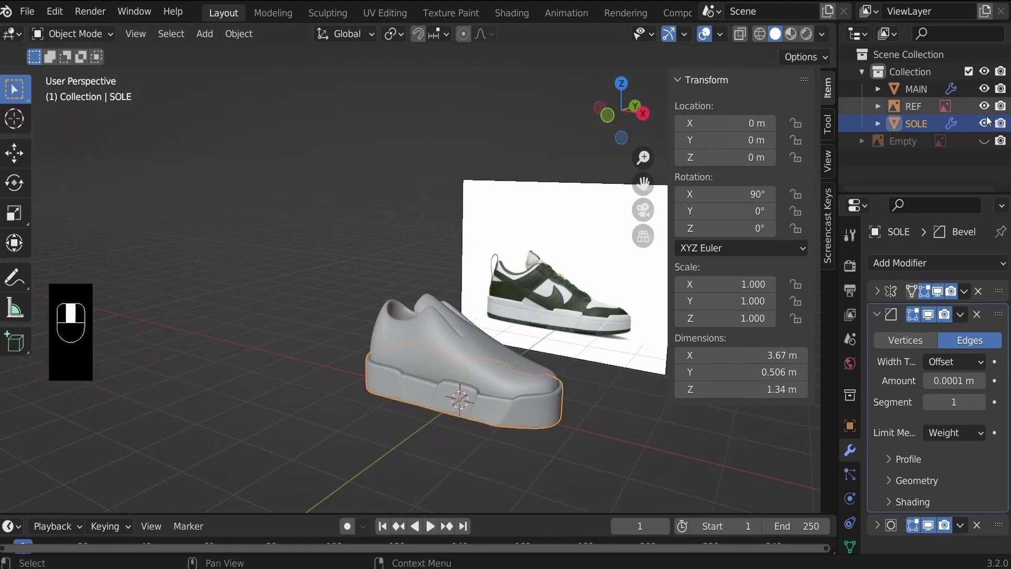
Hide MAIN, SOLE and the sidebar, and examine the REF sneaker and the labelled Empty reference image in front view.
click(984, 88)
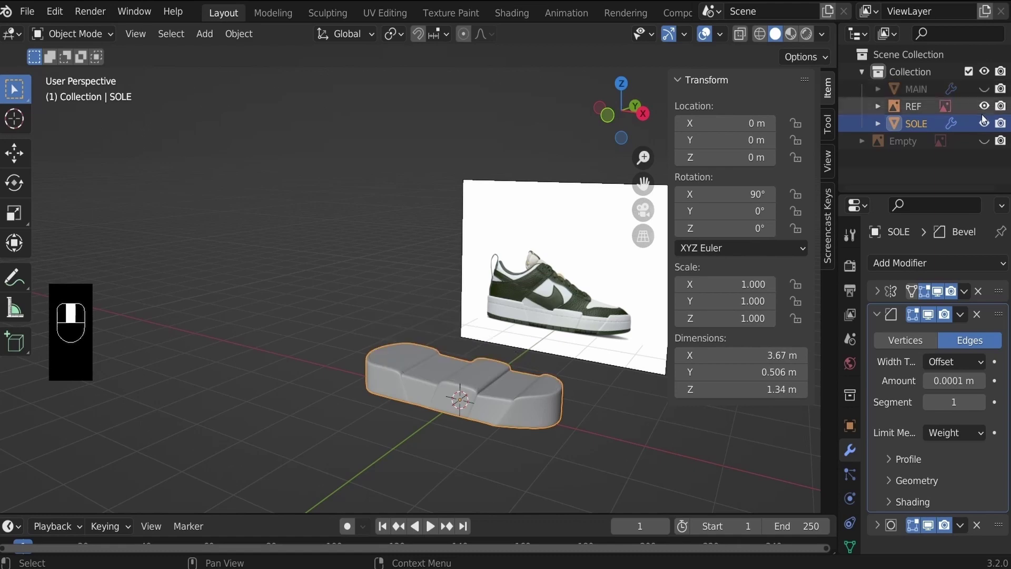
click(985, 123)
key(KP_1)
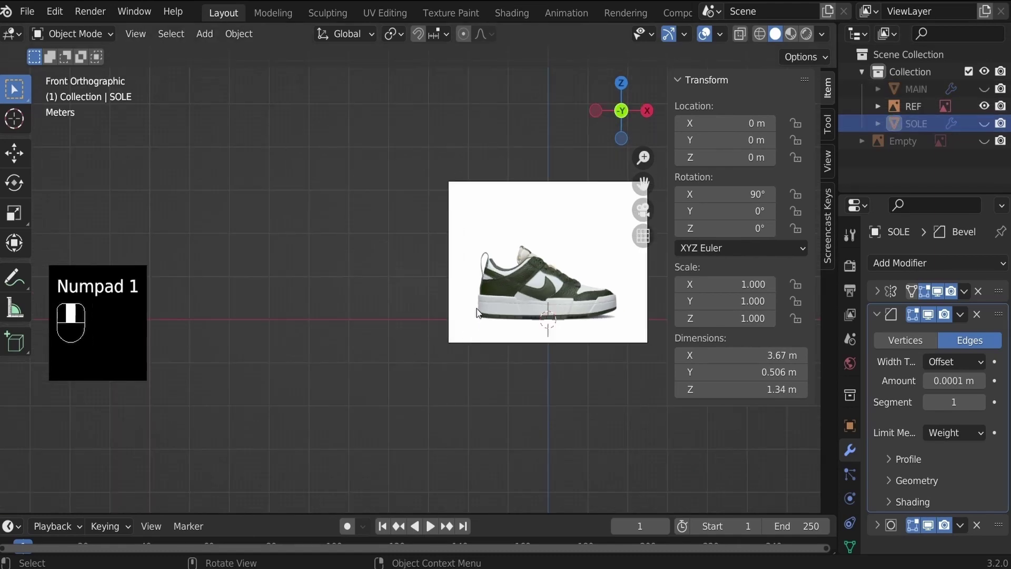
scroll(477, 312, up, 5)
shift+middle_drag(576, 339, 391, 339)
key(n)
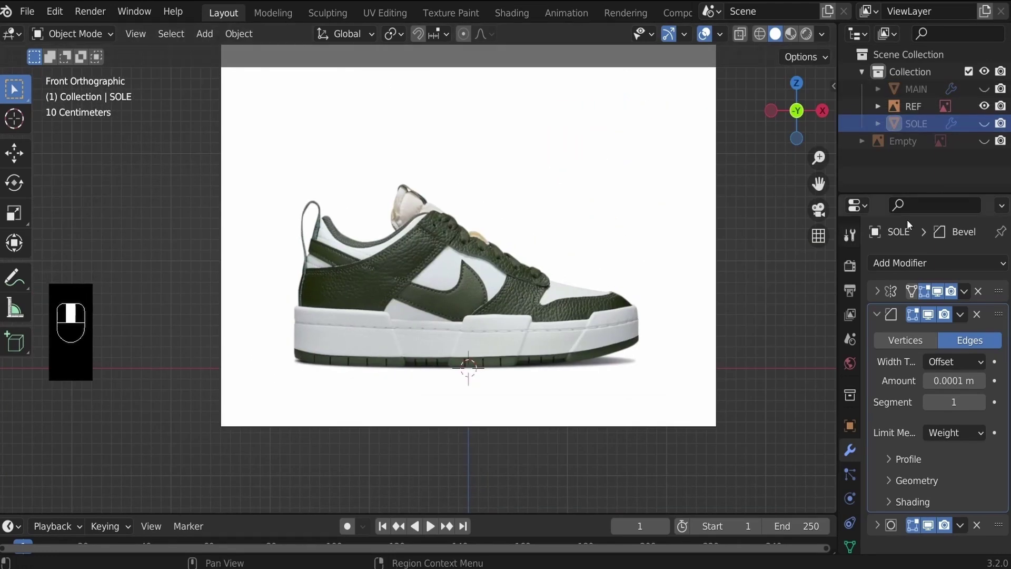
click(983, 140)
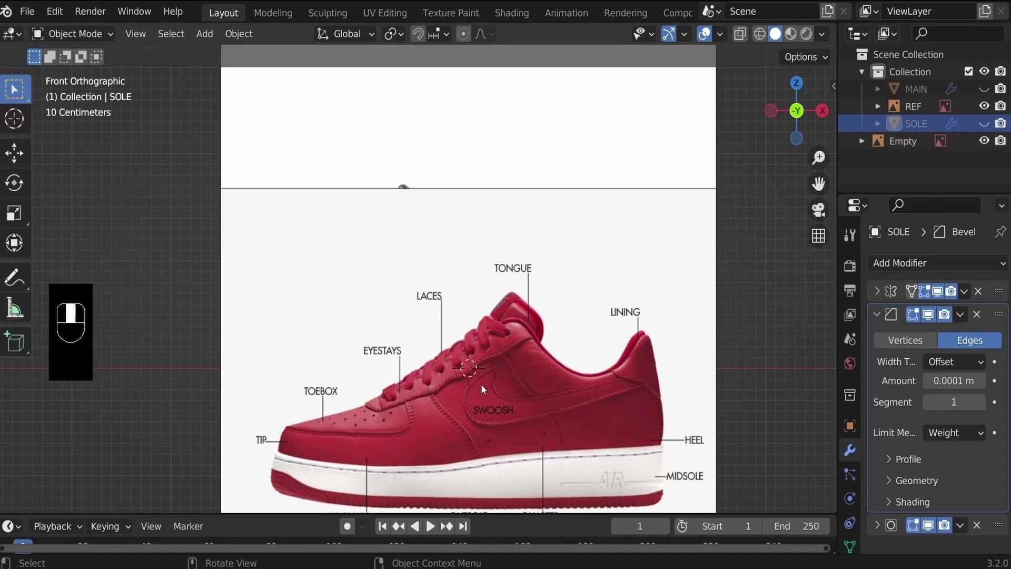
scroll(554, 394, down, 1)
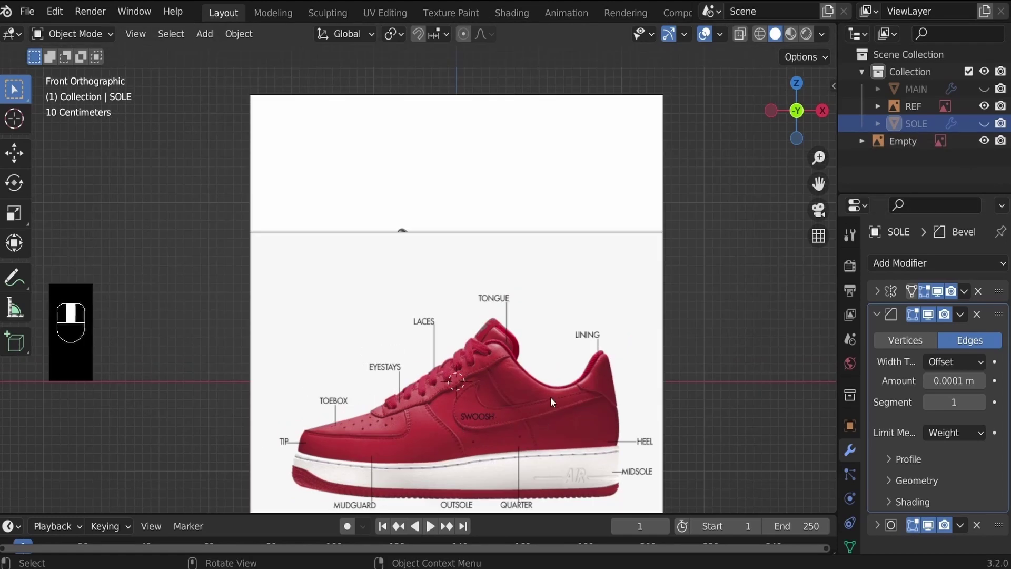
Unhide SOLE and MAIN, and hide the labelled Empty reference image.
click(984, 124)
click(983, 89)
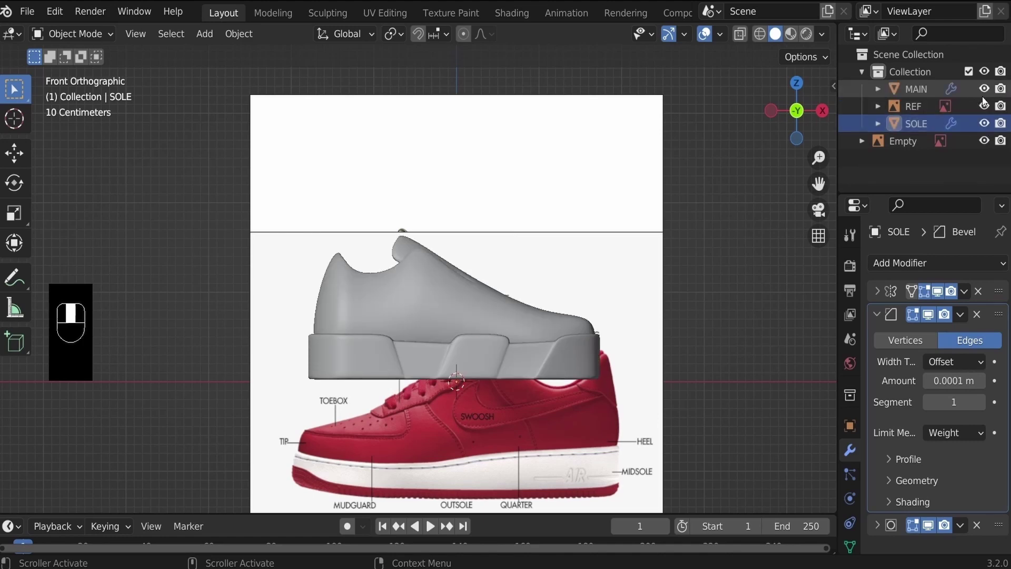
click(984, 141)
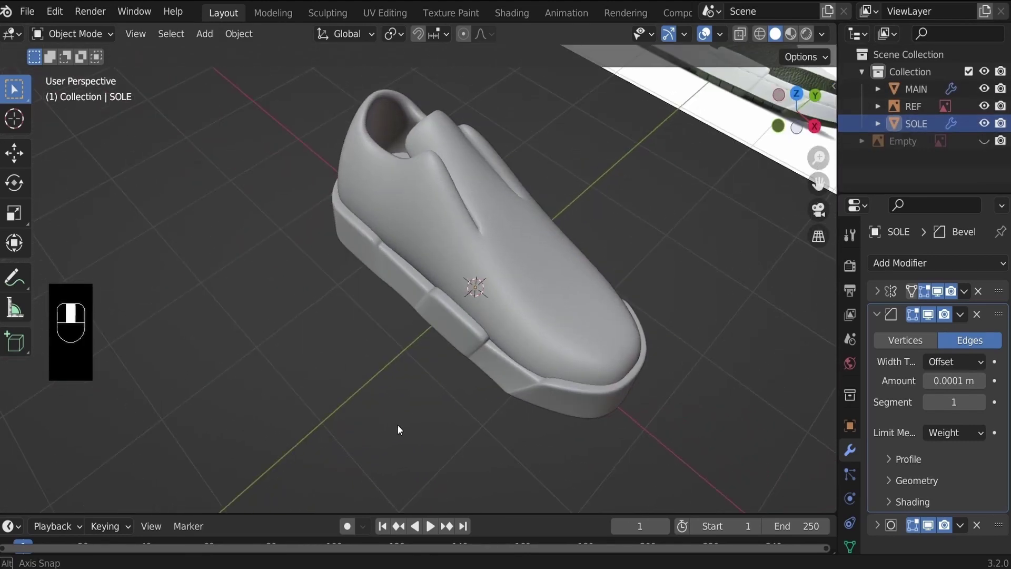